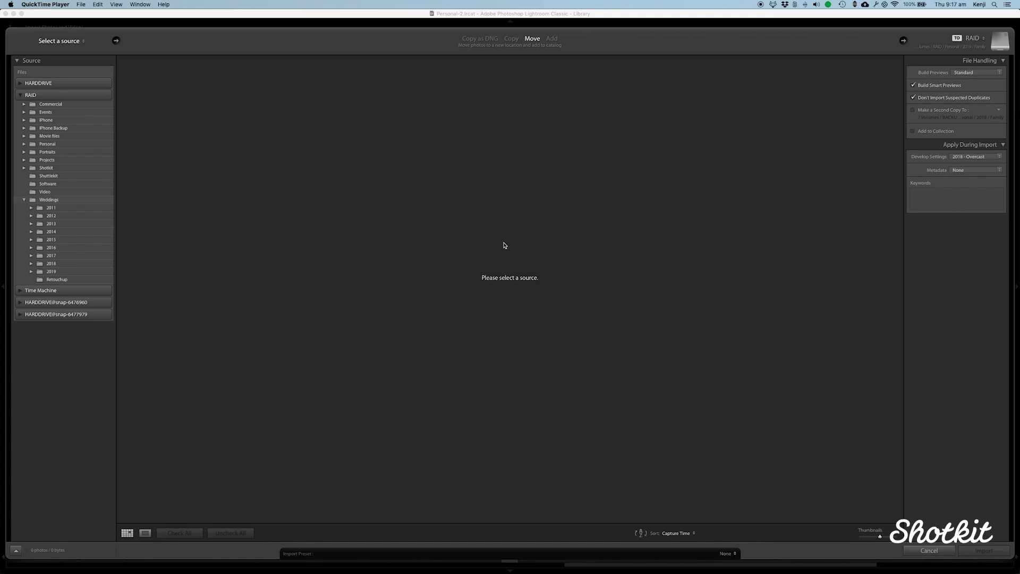
- Bring Lightroom Classic forward and tick Build Smart Previews in the Import window's File Handling
{"action": "left_click", "coordinate": [313, 154]}
{"action": "left_click", "coordinate": [929, 89]}
{"action": "left_click", "coordinate": [970, 75]}
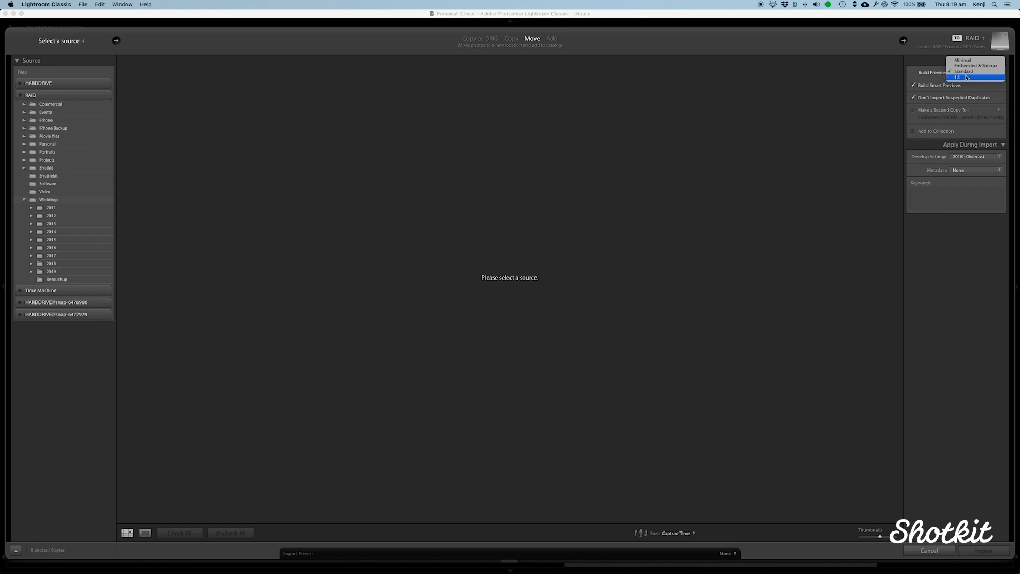
{"action": "left_click", "coordinate": [964, 77]}
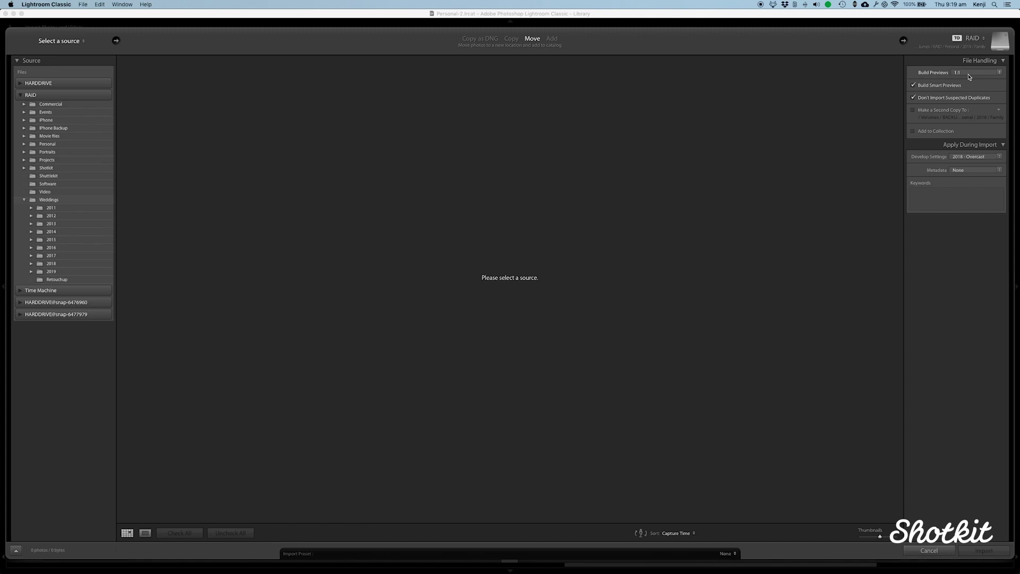
{"action": "left_click", "coordinate": [980, 73]}
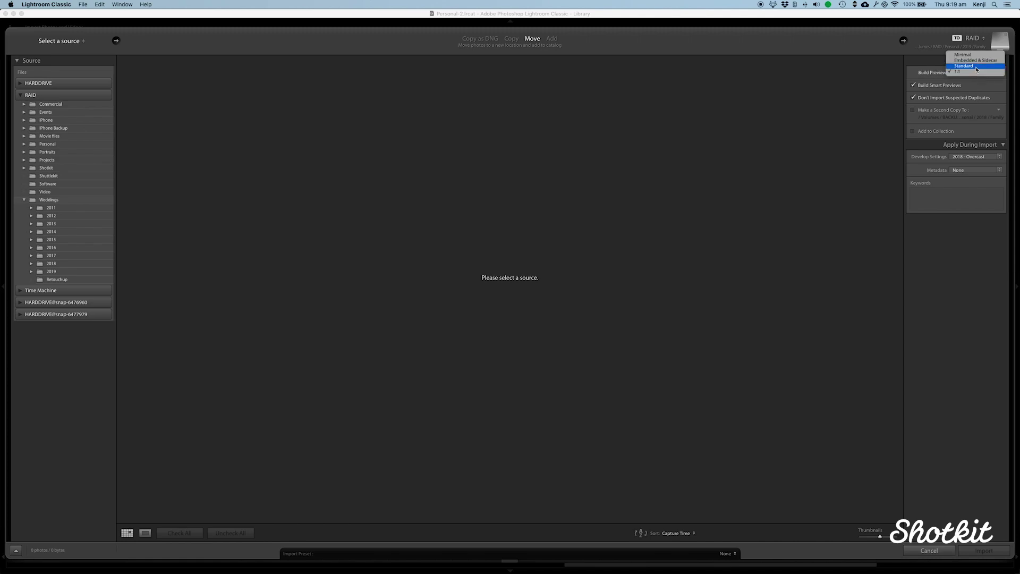
{"action": "left_click", "coordinate": [976, 67]}
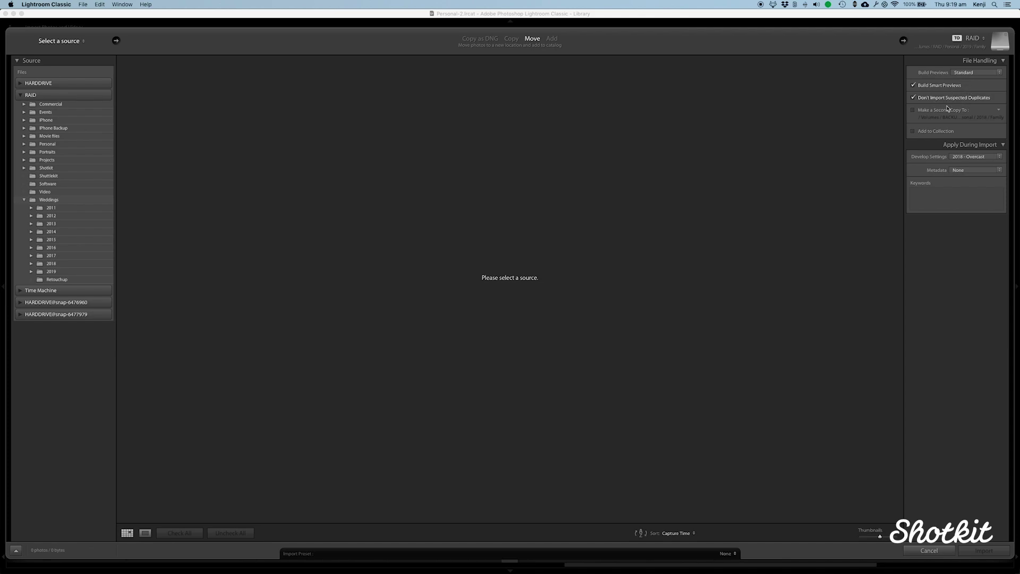
- Browse from the HARDDRIVE disk through Applications and open the Adobe Lightroom Classic folder
{"action": "left_click", "coordinate": [841, 212]}
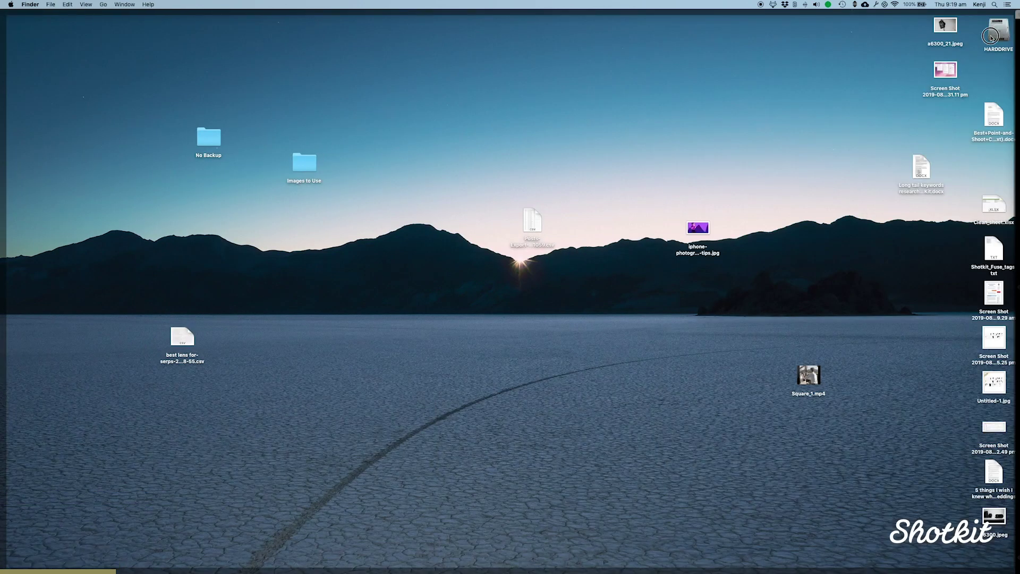
{"action": "double_click", "coordinate": [999, 32]}
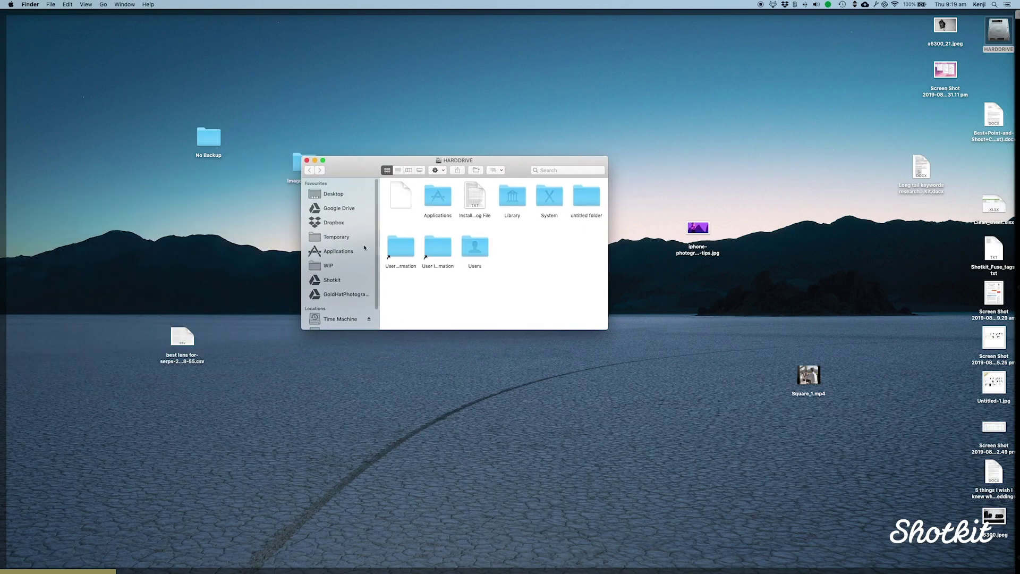
{"action": "left_click", "coordinate": [339, 254]}
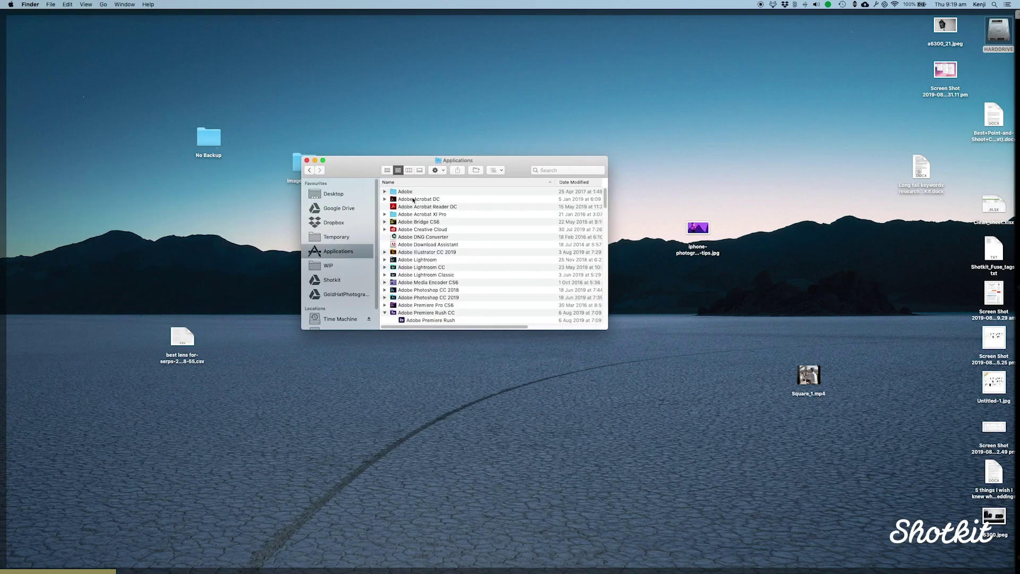
{"action": "left_click", "coordinate": [412, 269]}
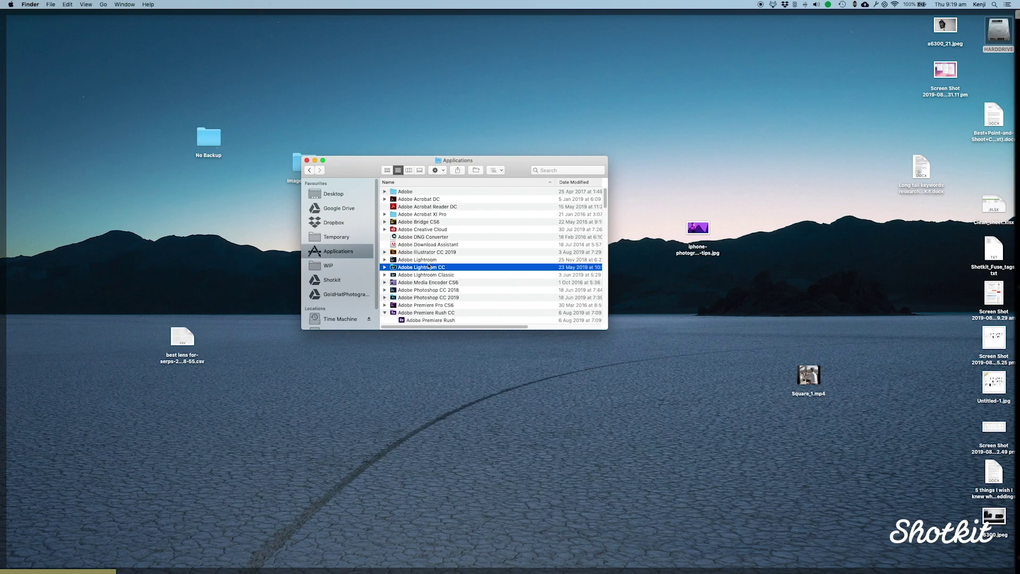
{"action": "left_click", "coordinate": [420, 261]}
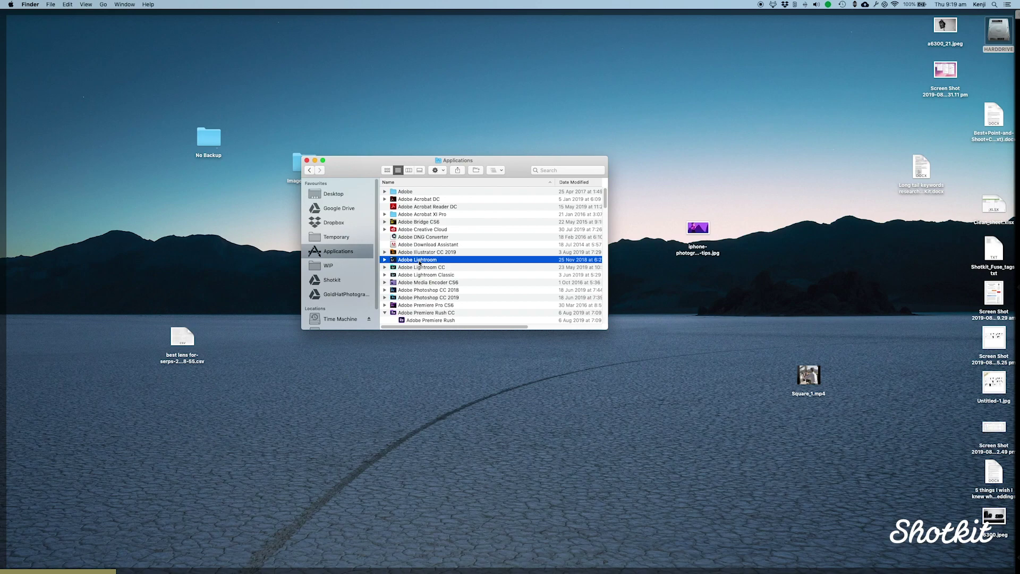
{"action": "left_click", "coordinate": [434, 276]}
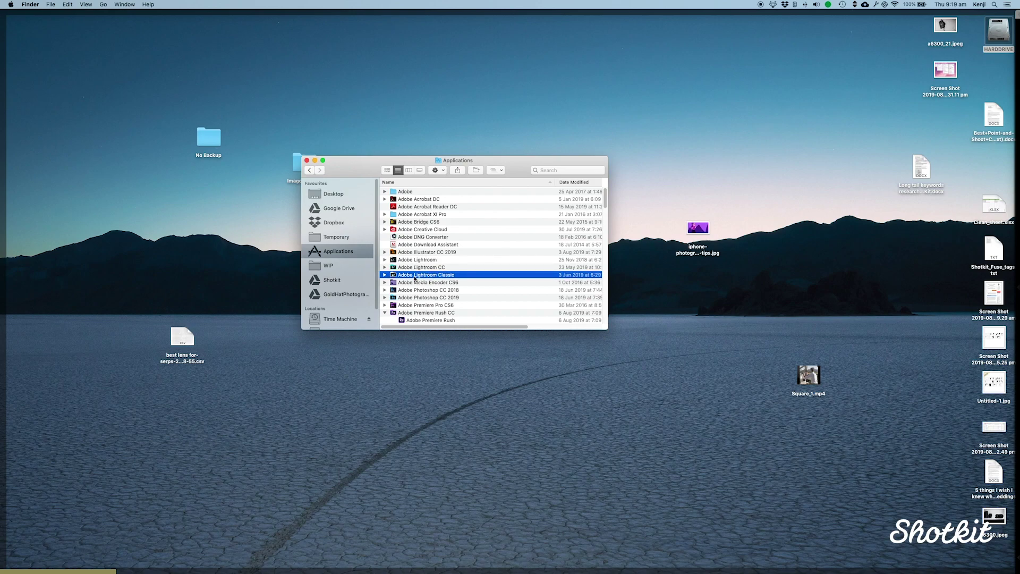
{"action": "double_click", "coordinate": [414, 275]}
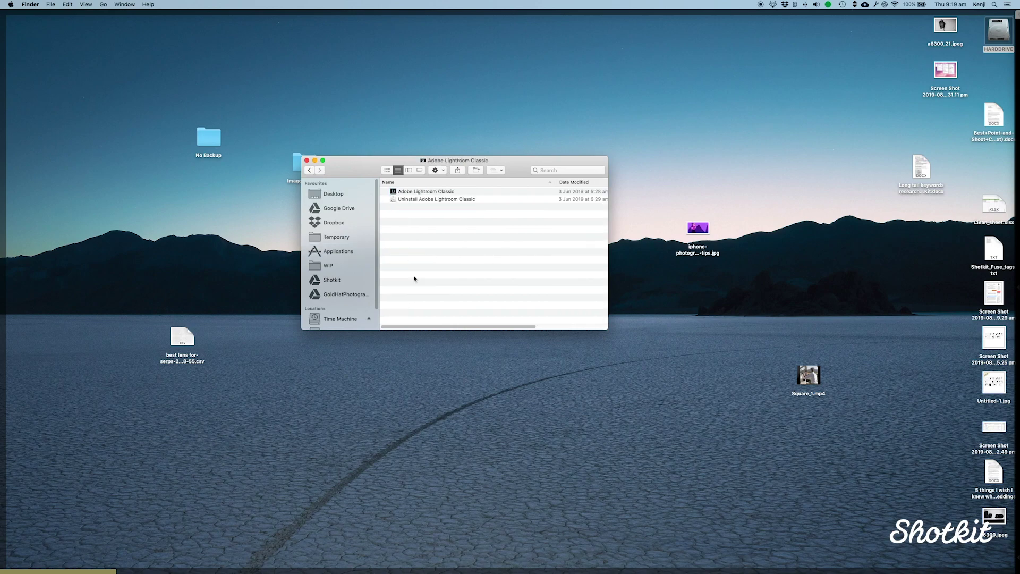
{"action": "left_click", "coordinate": [428, 195]}
{"action": "right_click", "coordinate": [428, 195]}
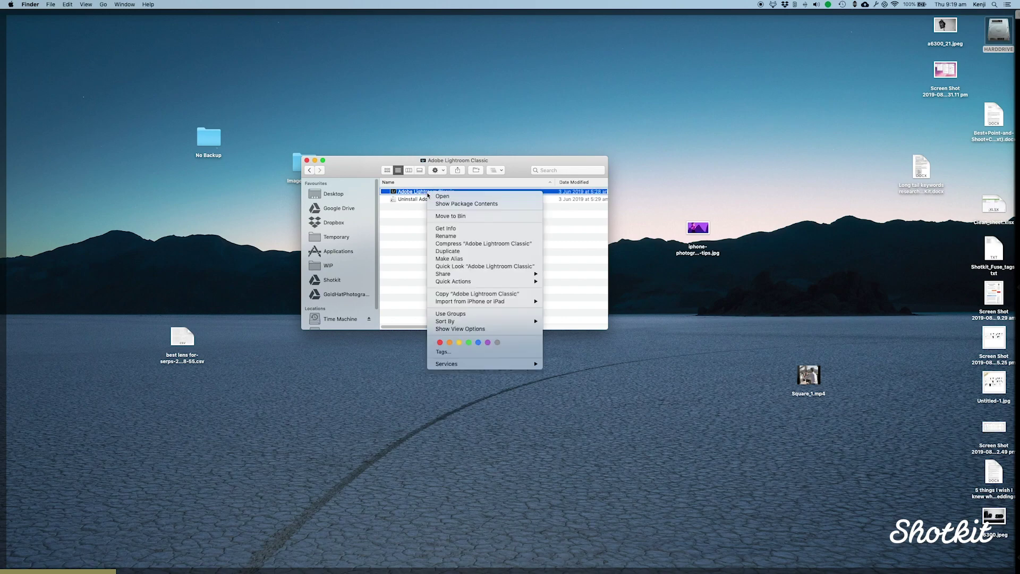
{"action": "left_click", "coordinate": [461, 228]}
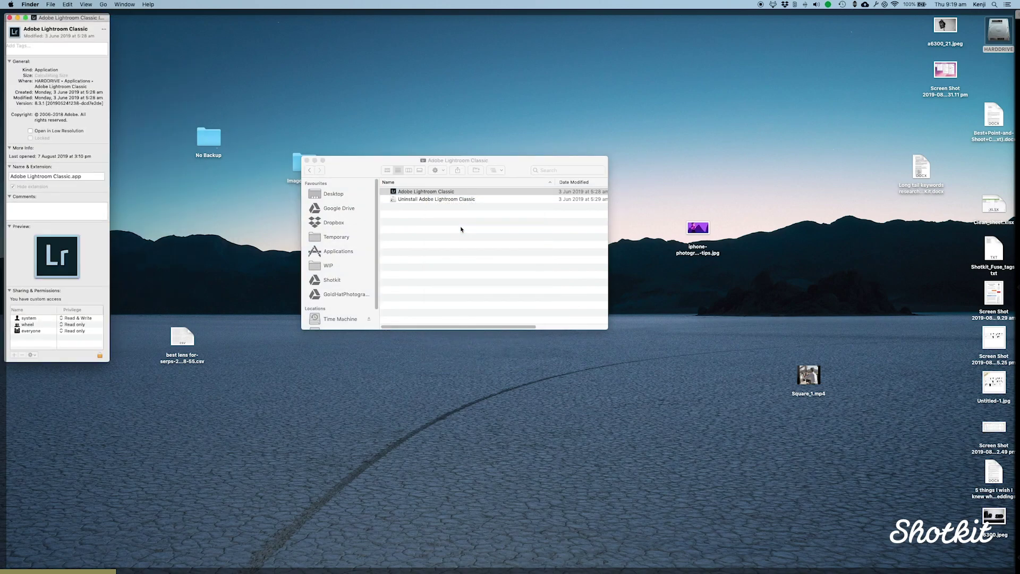
{"action": "left_click_drag", "start_coordinate": [98, 18], "coordinate": [369, 99]}
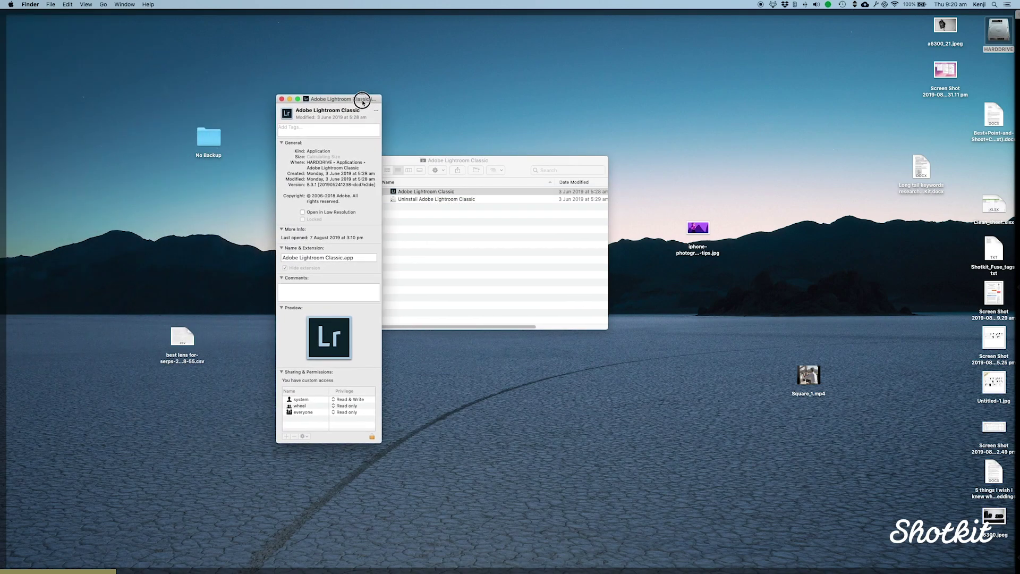
{"action": "left_click_drag", "start_coordinate": [408, 165], "coordinate": [510, 177]}
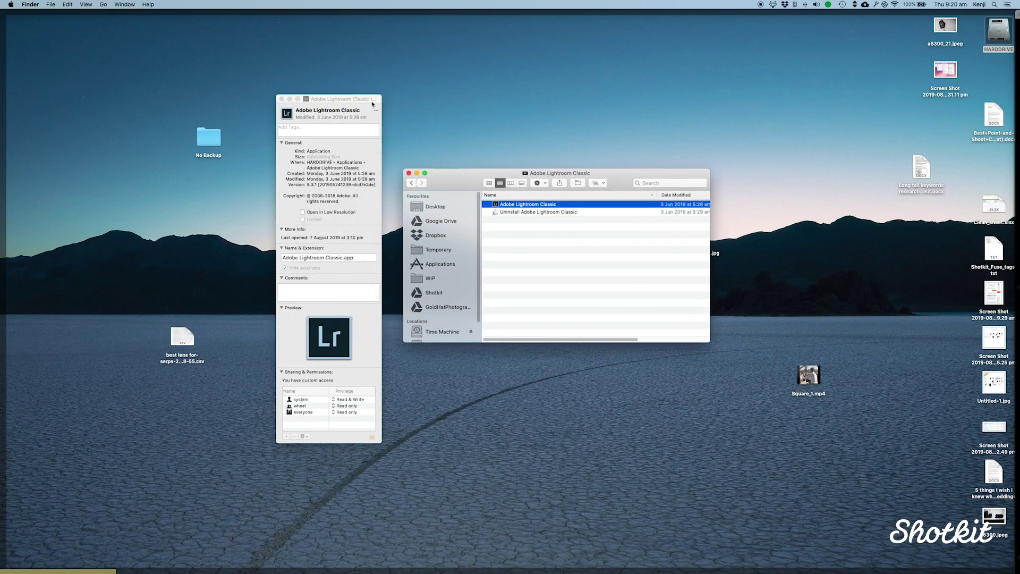
{"action": "left_click_drag", "start_coordinate": [366, 99], "coordinate": [385, 69]}
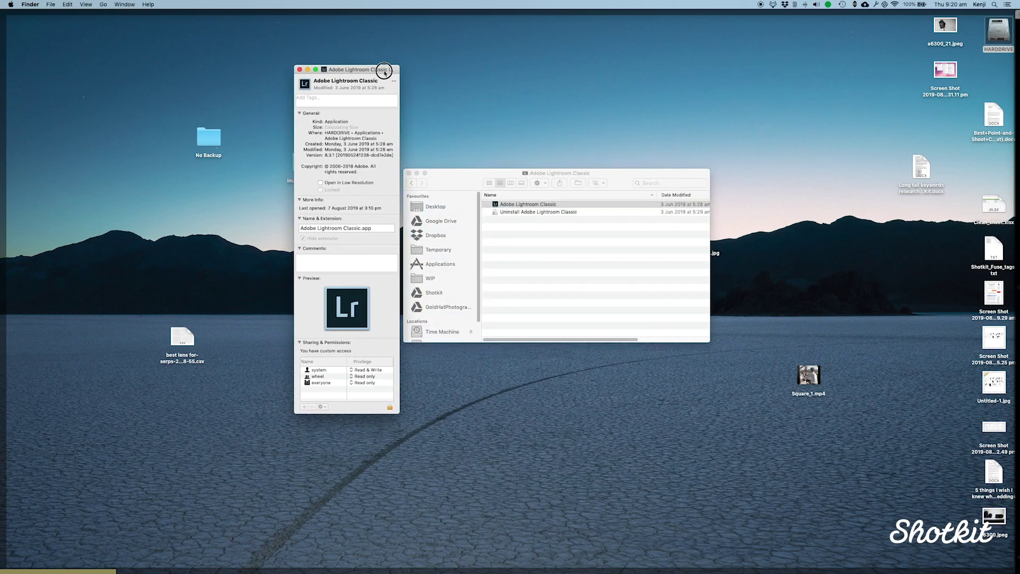
{"action": "left_click", "coordinate": [493, 204]}
{"action": "left_click_drag", "start_coordinate": [381, 79], "coordinate": [364, 79]}
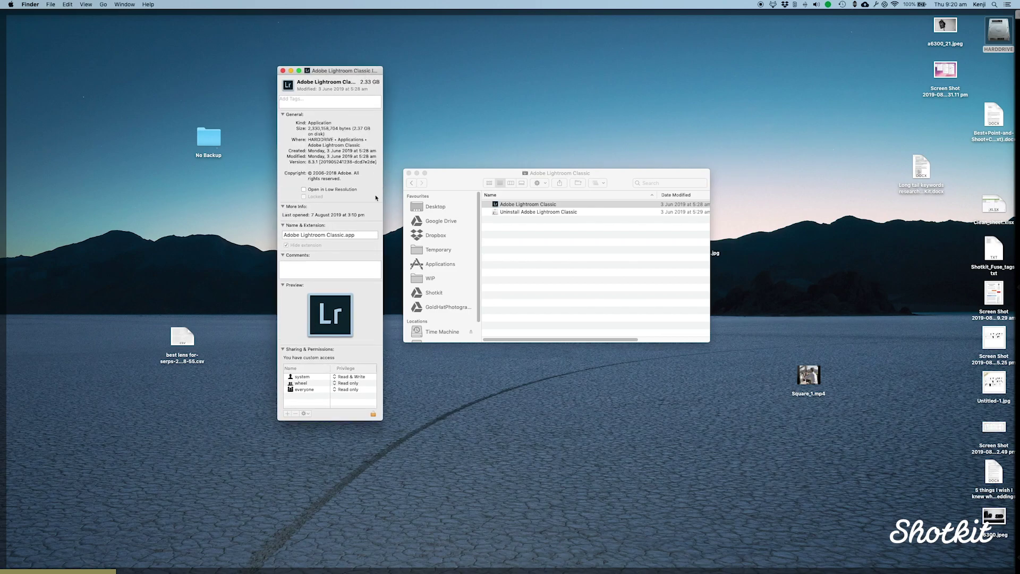
{"action": "left_click", "coordinate": [322, 193]}
{"action": "left_click", "coordinate": [306, 193]}
{"action": "left_click", "coordinate": [283, 70]}
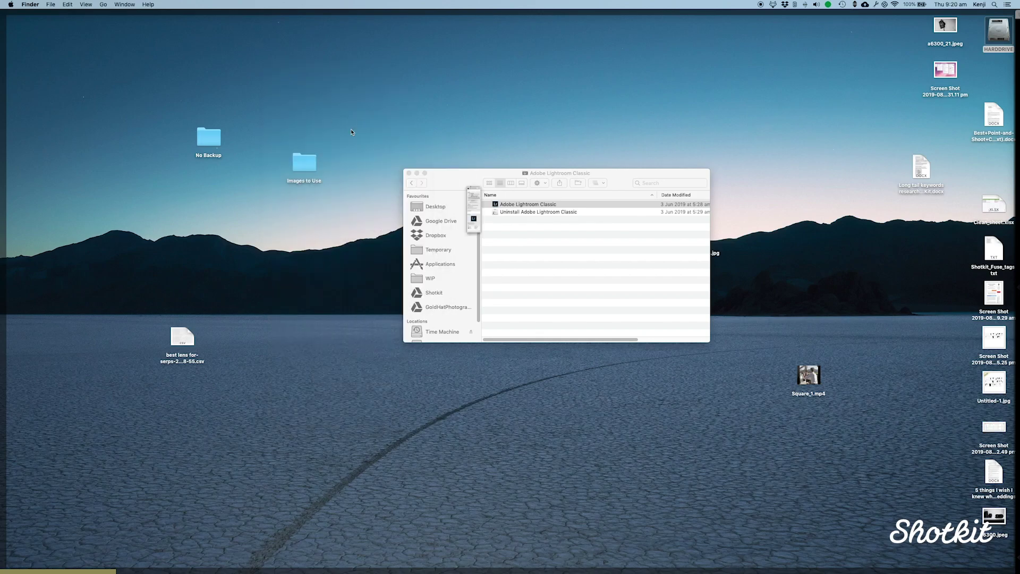
- Return from Finder to bring Lightroom Classic's Import window back in front
{"action": "left_click", "coordinate": [529, 275]}
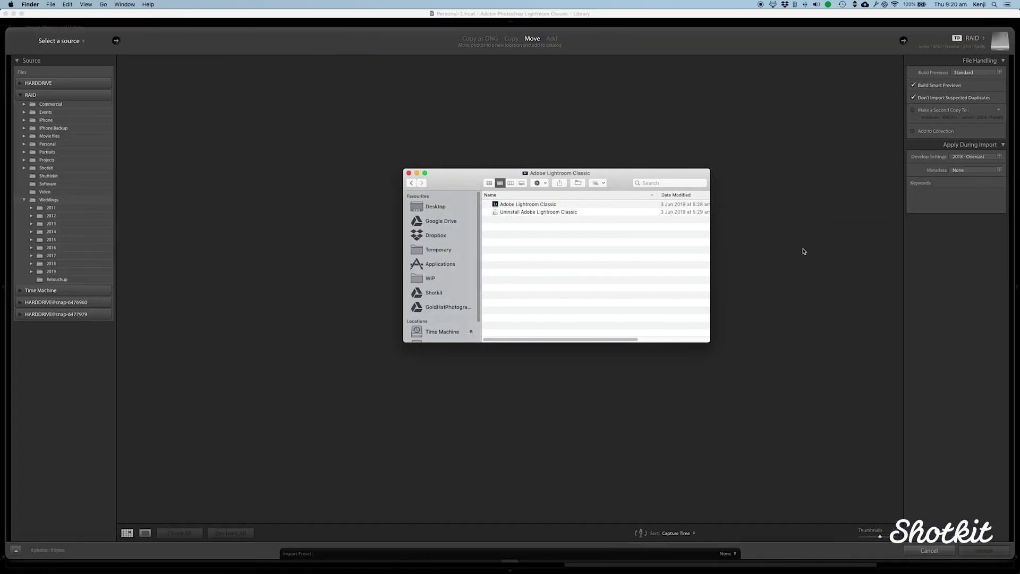
{"action": "left_click", "coordinate": [926, 323]}
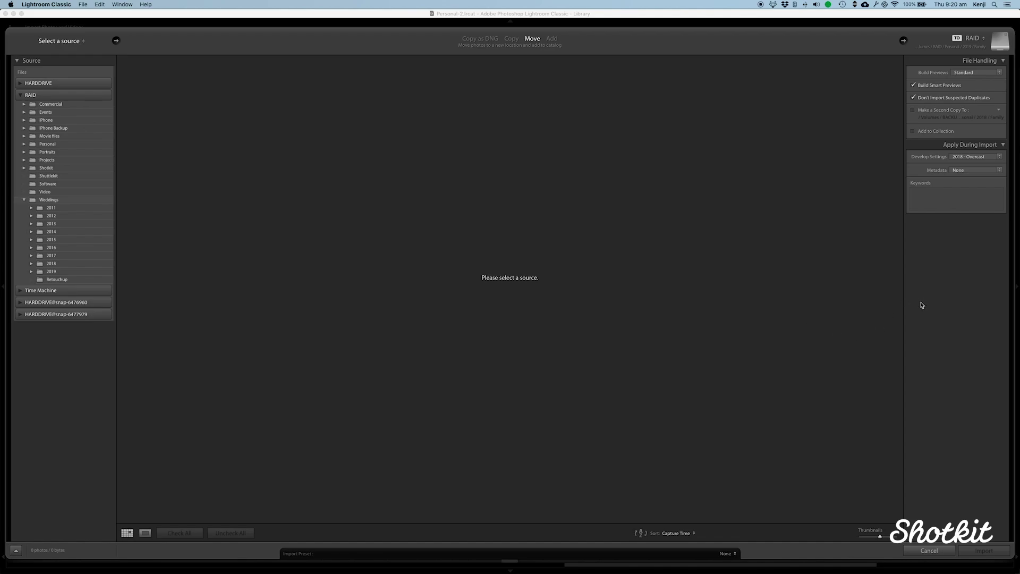
{"action": "key", "text": "Escape"}
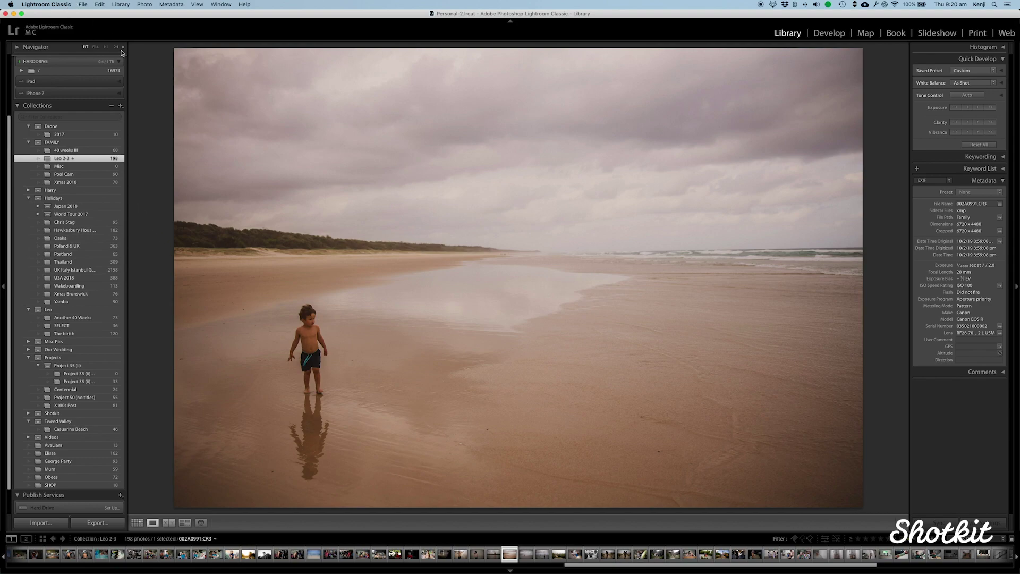
{"action": "left_click", "coordinate": [59, 3]}
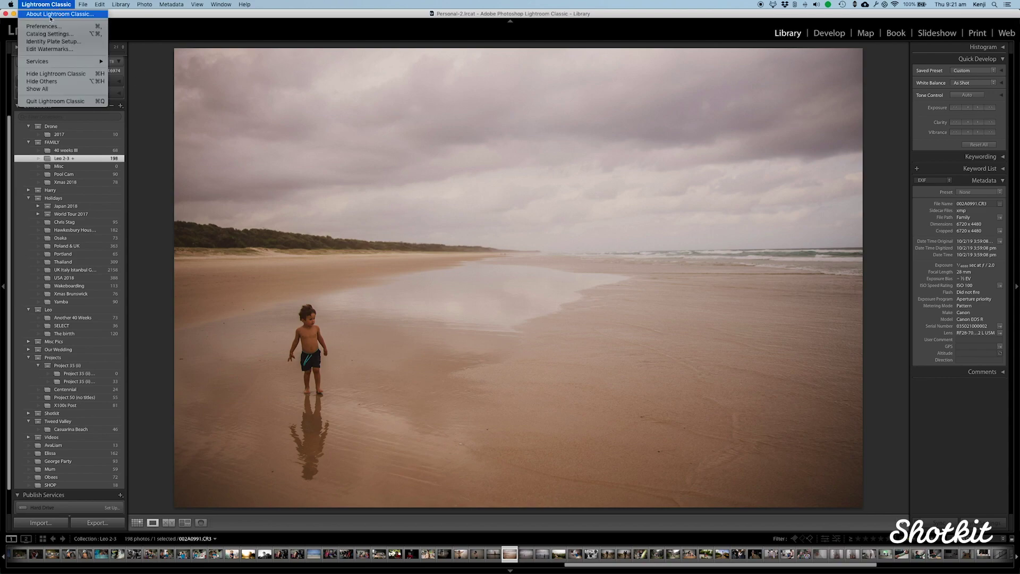
{"action": "left_click", "coordinate": [51, 19]}
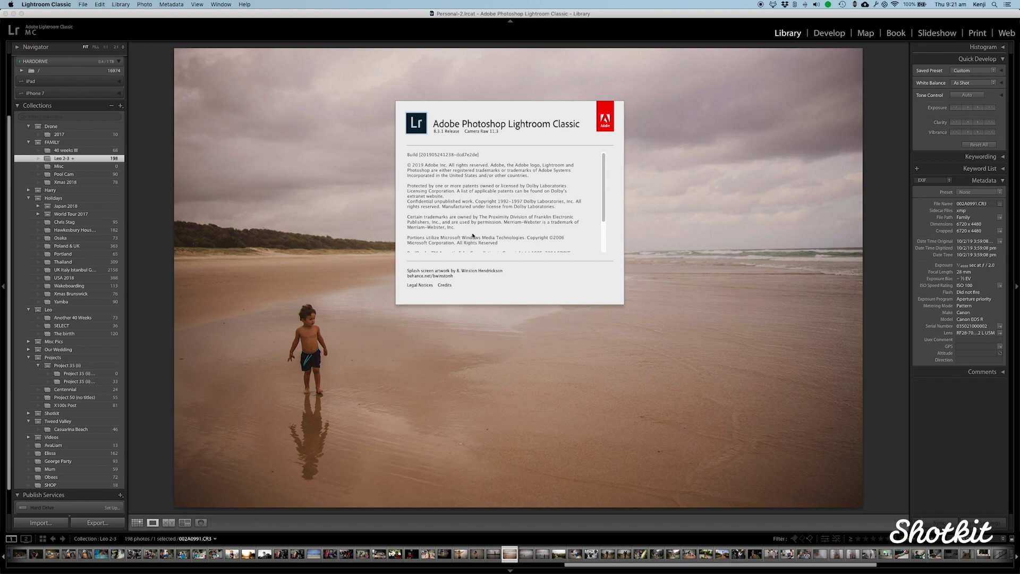
{"action": "scroll", "coordinate": [494, 236], "scroll_direction": "down", "scroll_amount": 3}
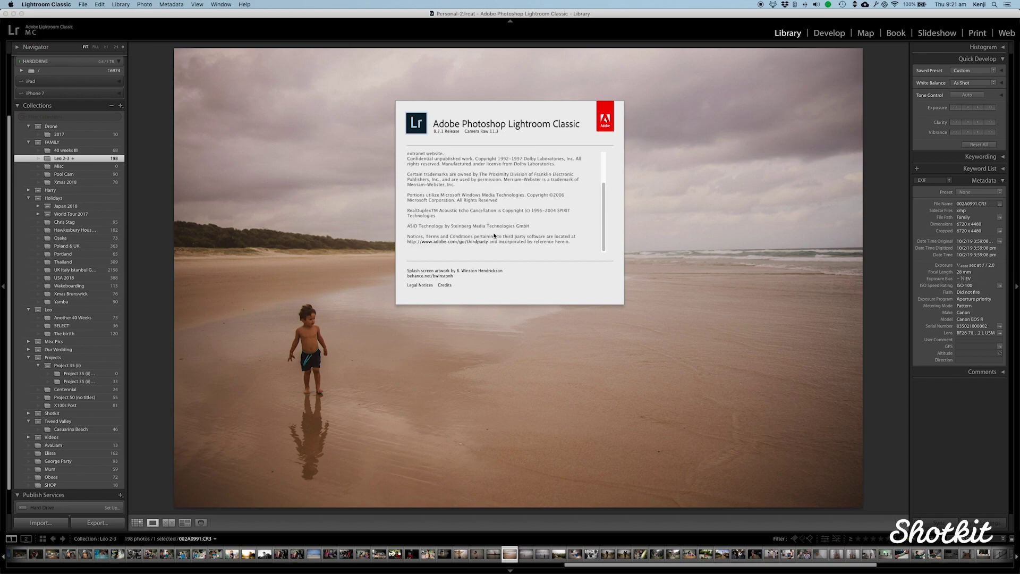
{"action": "scroll", "coordinate": [478, 224], "scroll_direction": "up", "scroll_amount": 3}
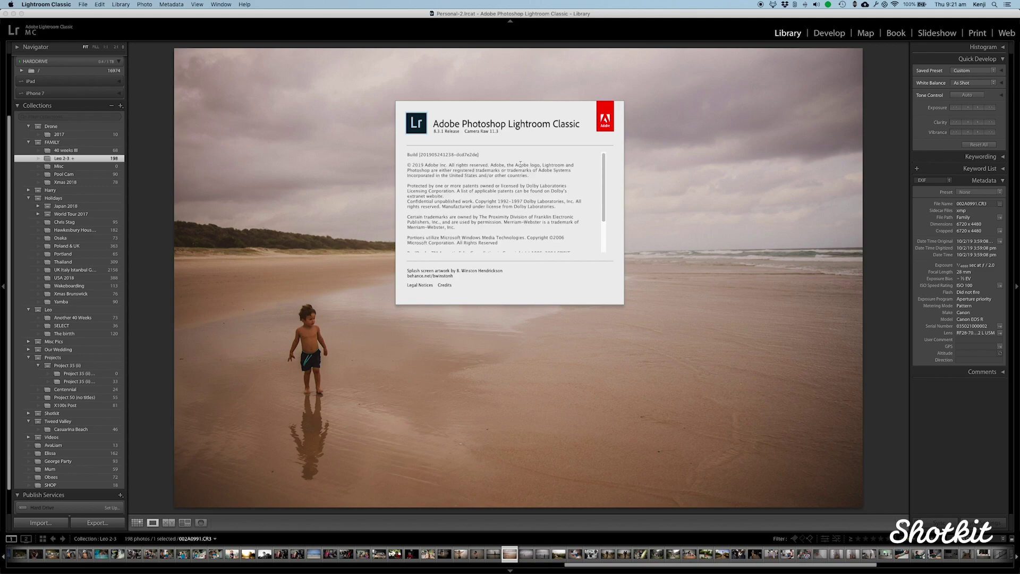
{"action": "left_click", "coordinate": [430, 133]}
{"action": "left_click", "coordinate": [66, 4]}
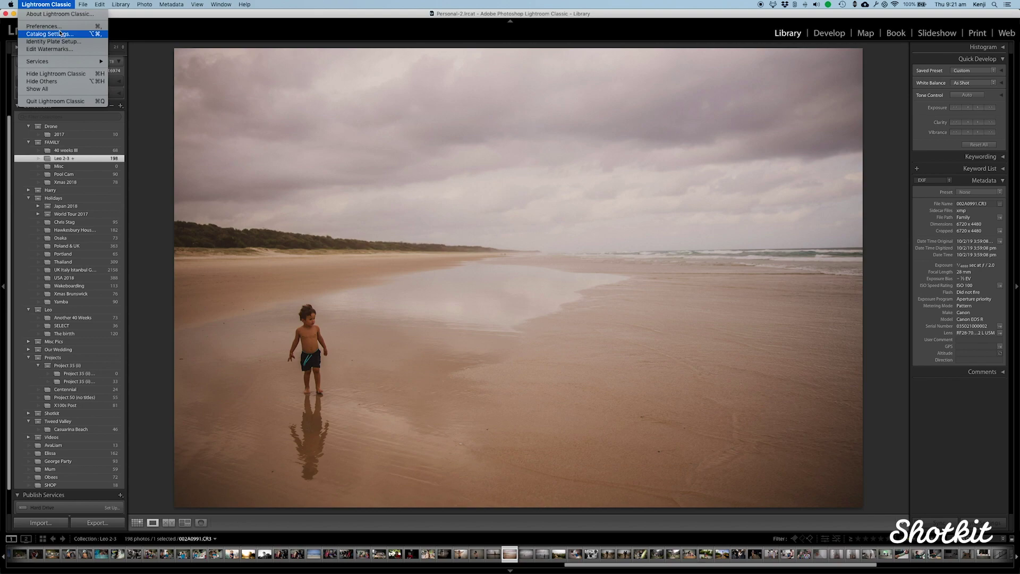
{"action": "left_click", "coordinate": [60, 14]}
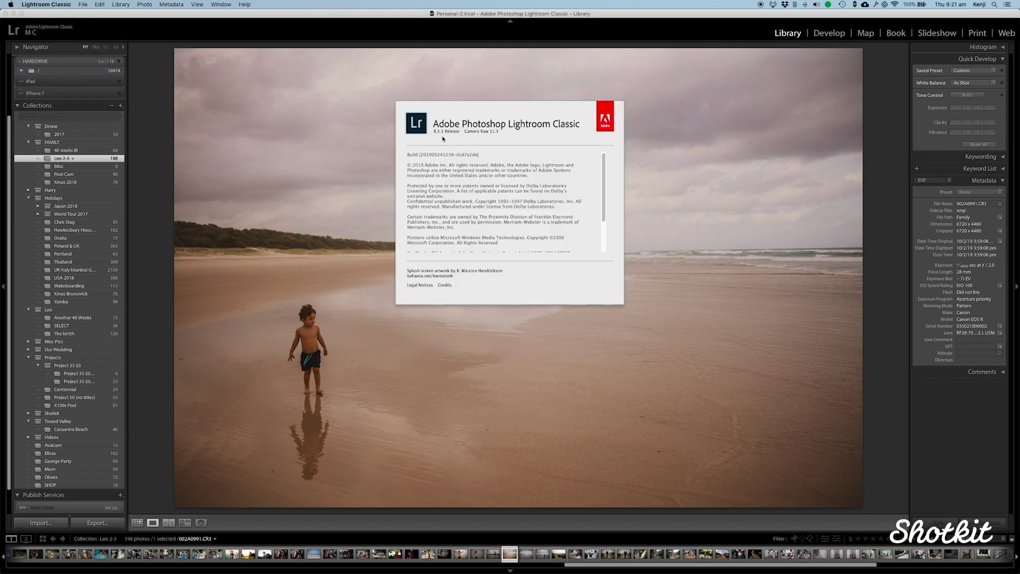
{"action": "left_click", "coordinate": [904, 337]}
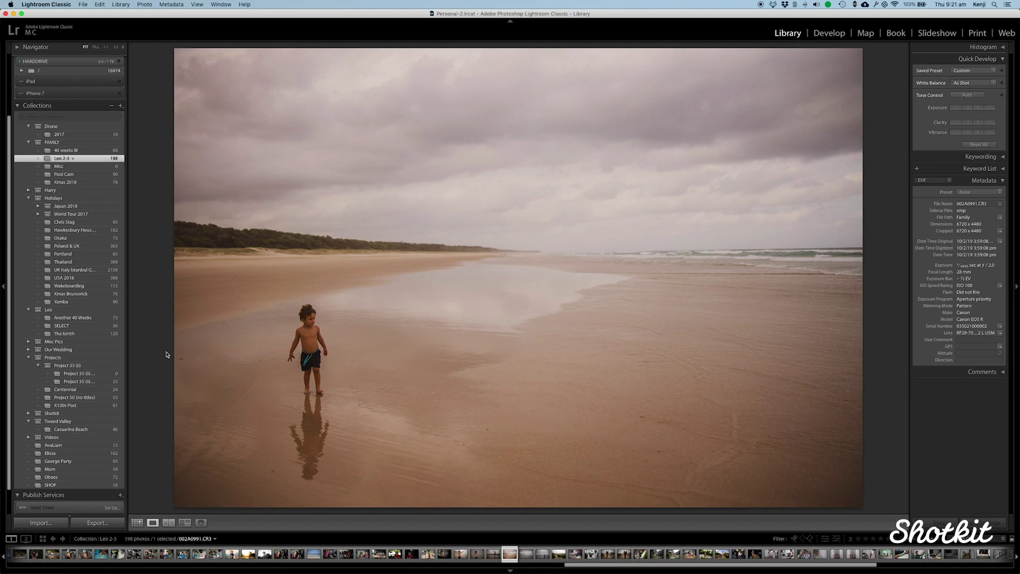
{"action": "left_click", "coordinate": [85, 4]}
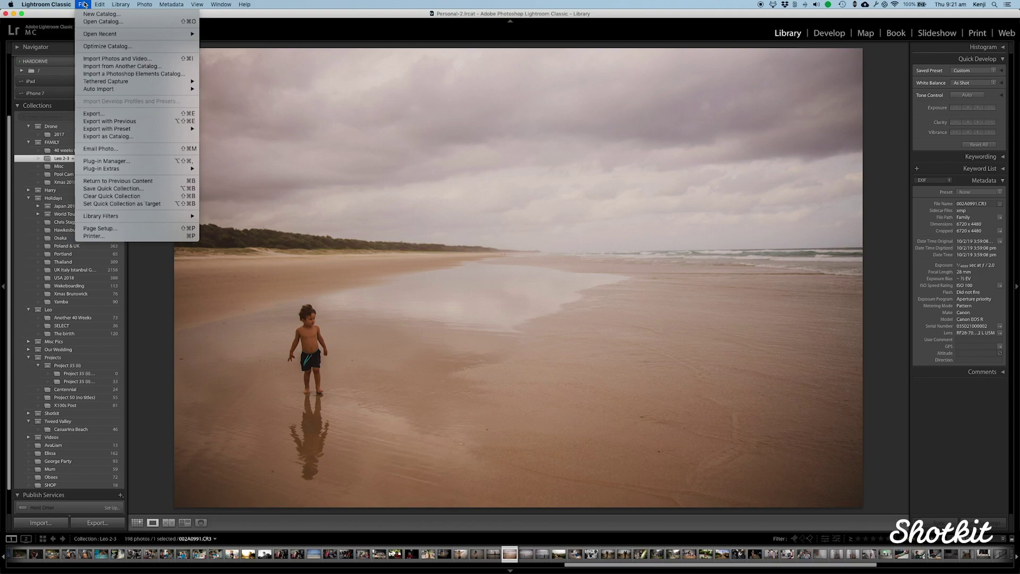
{"action": "mouse_move", "coordinate": [58, 4]}
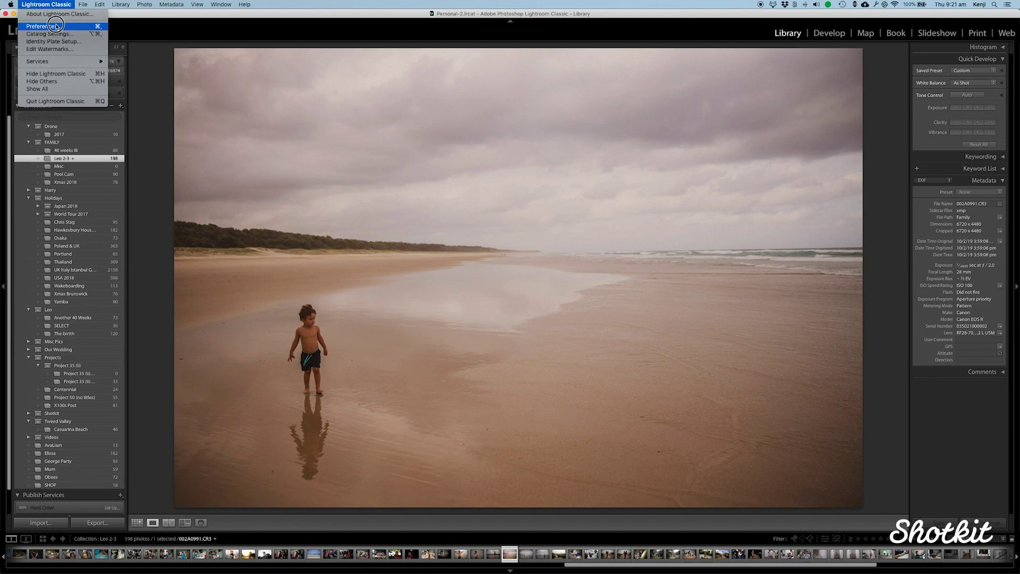
{"action": "left_click", "coordinate": [595, 327]}
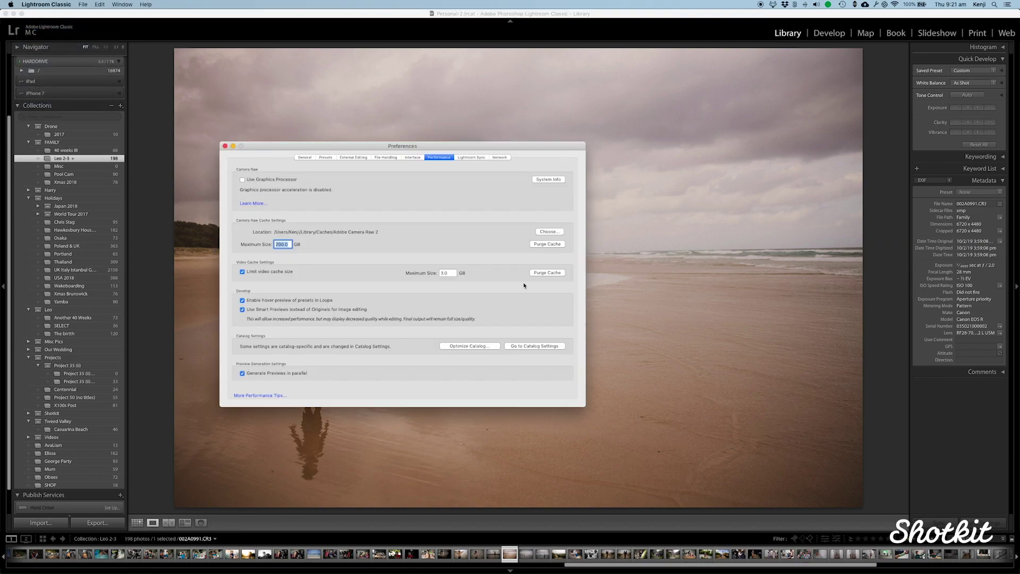
{"action": "left_click", "coordinate": [431, 187]}
{"action": "left_click", "coordinate": [243, 180]}
{"action": "left_click", "coordinate": [243, 180]}
{"action": "left_click", "coordinate": [226, 147]}
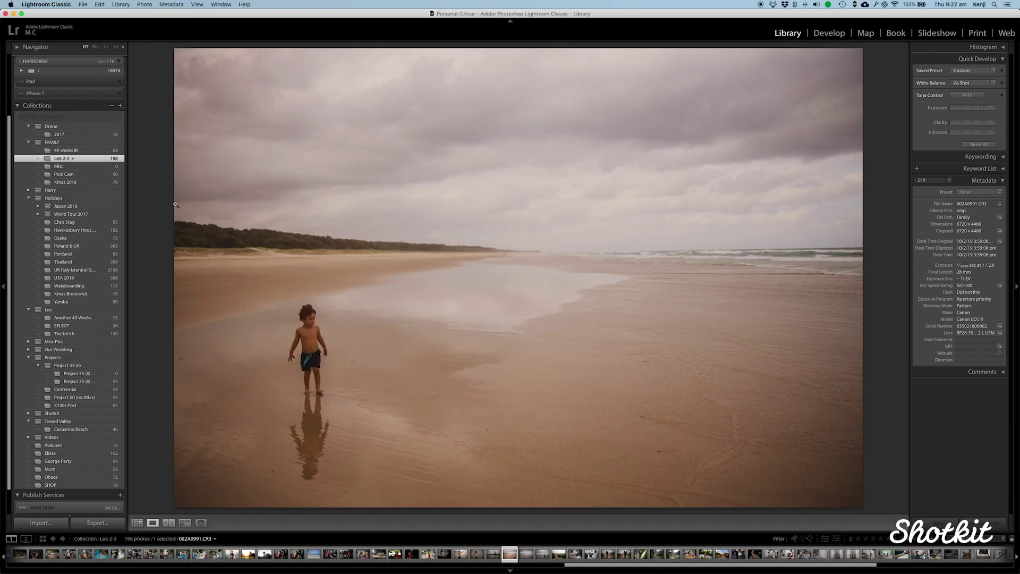
{"action": "key", "text": "Right"}
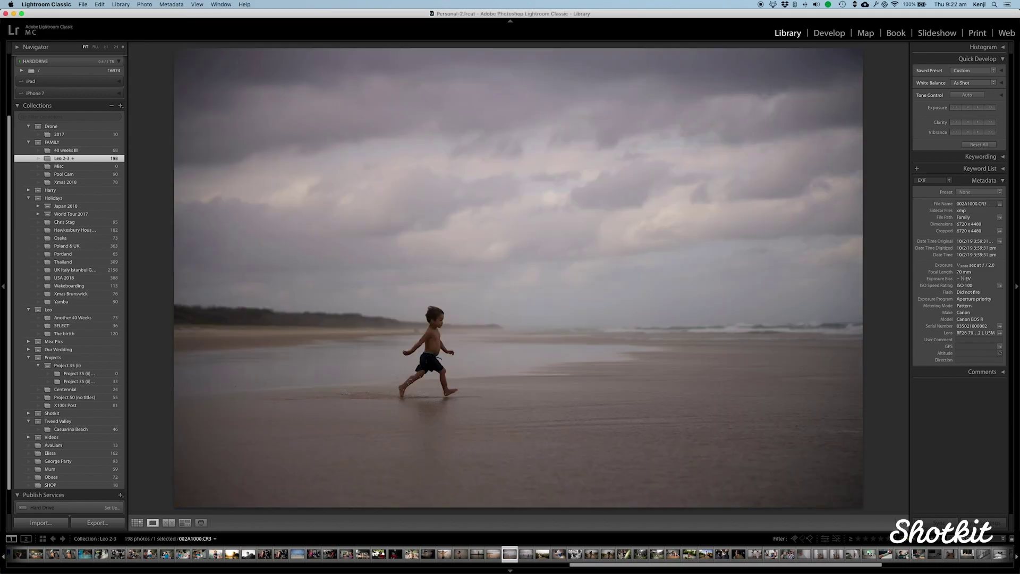
{"action": "key", "text": "Left"}
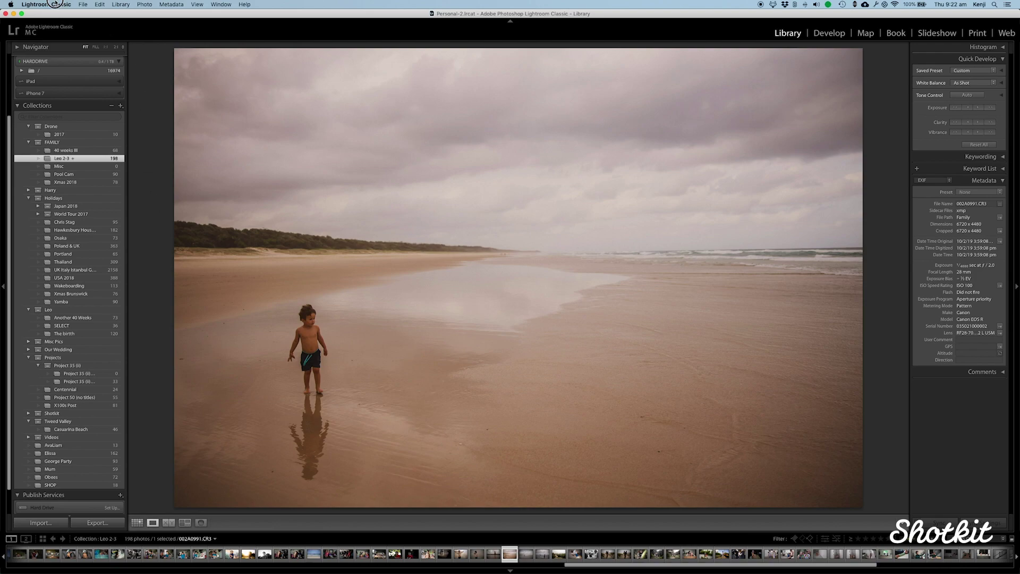
- Untick 'Use Smart Previews instead of Originals for image editing' in Performance preferences, then show the neighbouring photo
{"action": "left_click", "coordinate": [55, 5]}
{"action": "left_click", "coordinate": [51, 26]}
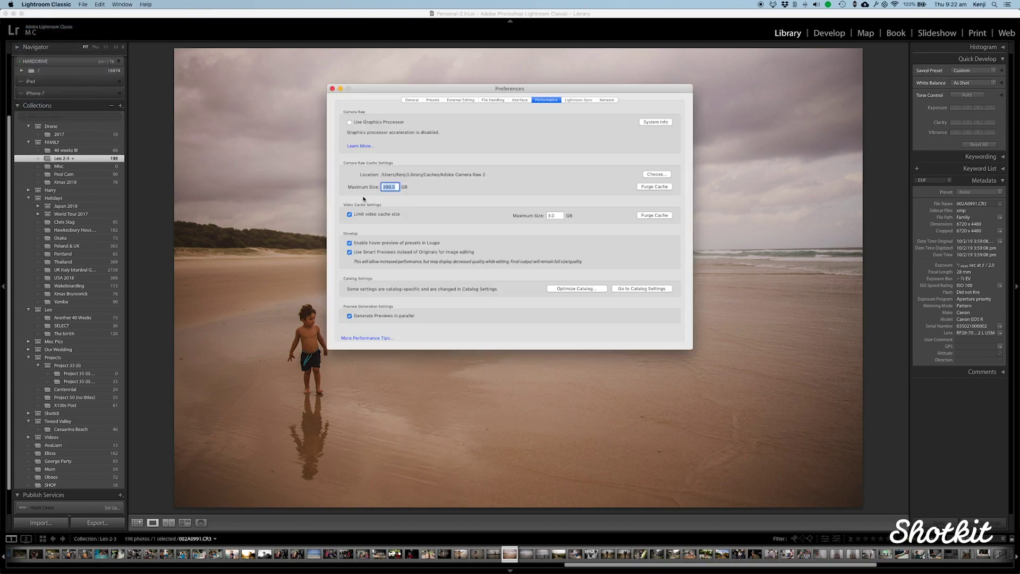
{"action": "left_click", "coordinate": [489, 213]}
{"action": "left_click", "coordinate": [350, 253]}
{"action": "left_click", "coordinate": [333, 88]}
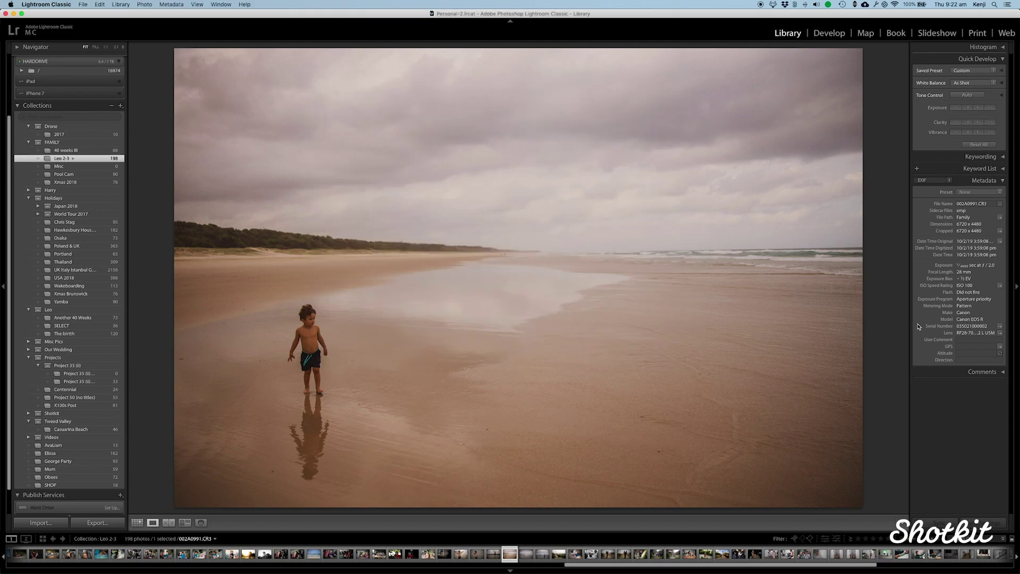
{"action": "key", "text": "Left"}
{"action": "key", "text": "Left"}
- In Develop, build a Smart Preview for the wide beach photo from the histogram's Original Photo status
{"action": "key", "text": "d"}
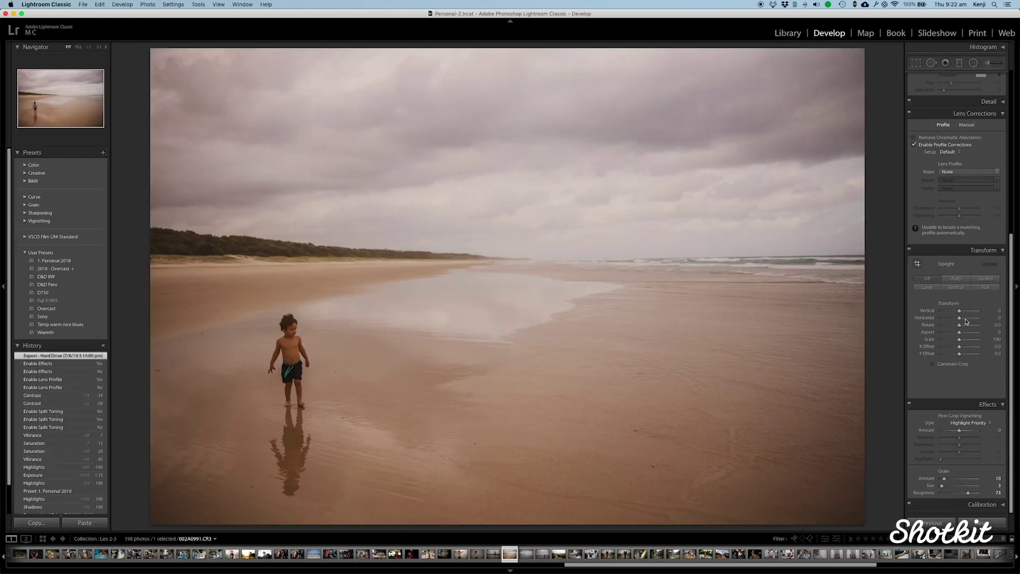
{"action": "scroll", "coordinate": [956, 319], "scroll_direction": "up", "scroll_amount": 5}
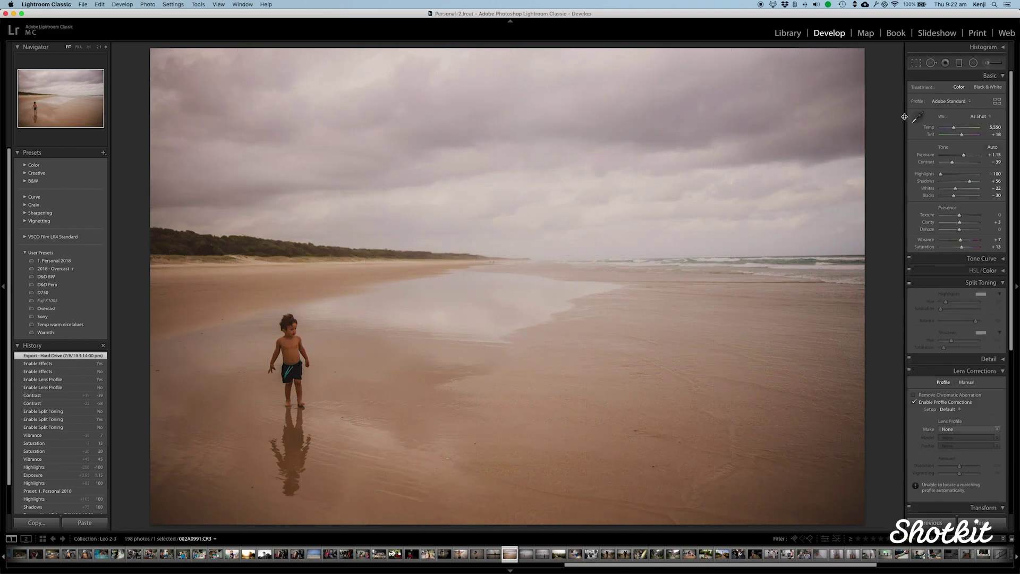
{"action": "left_click", "coordinate": [993, 52]}
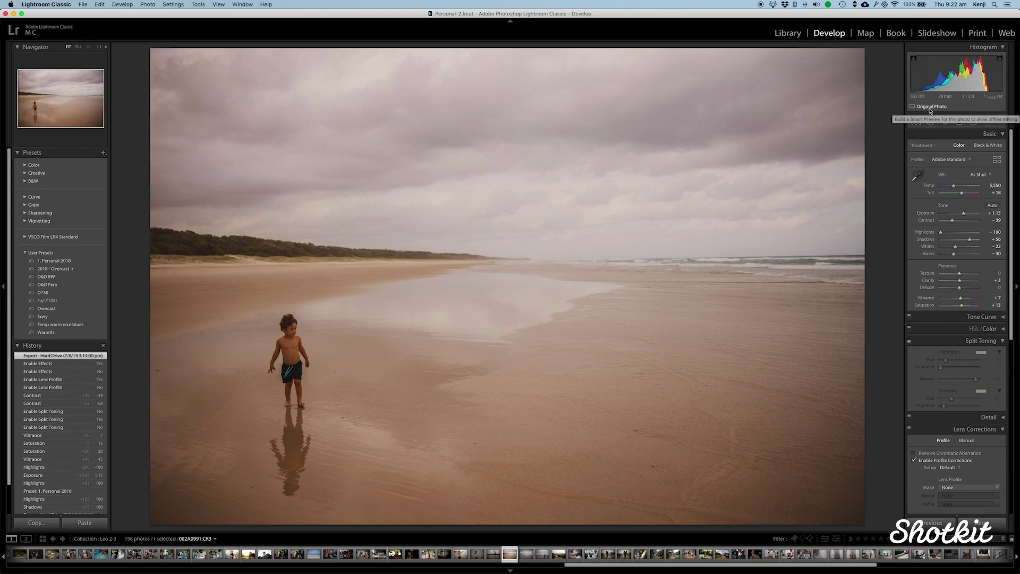
{"action": "left_click", "coordinate": [931, 108]}
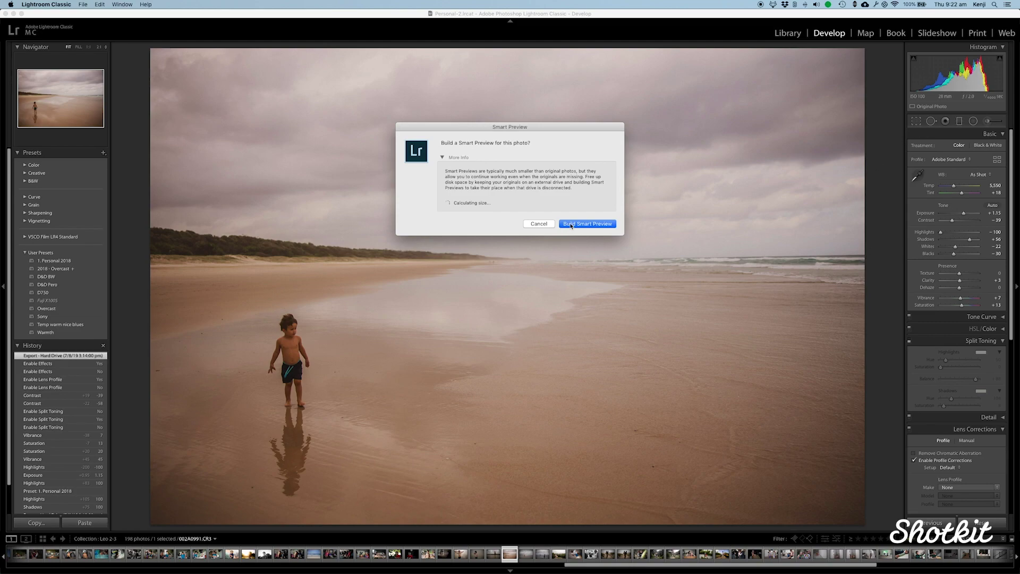
{"action": "left_click", "coordinate": [572, 225]}
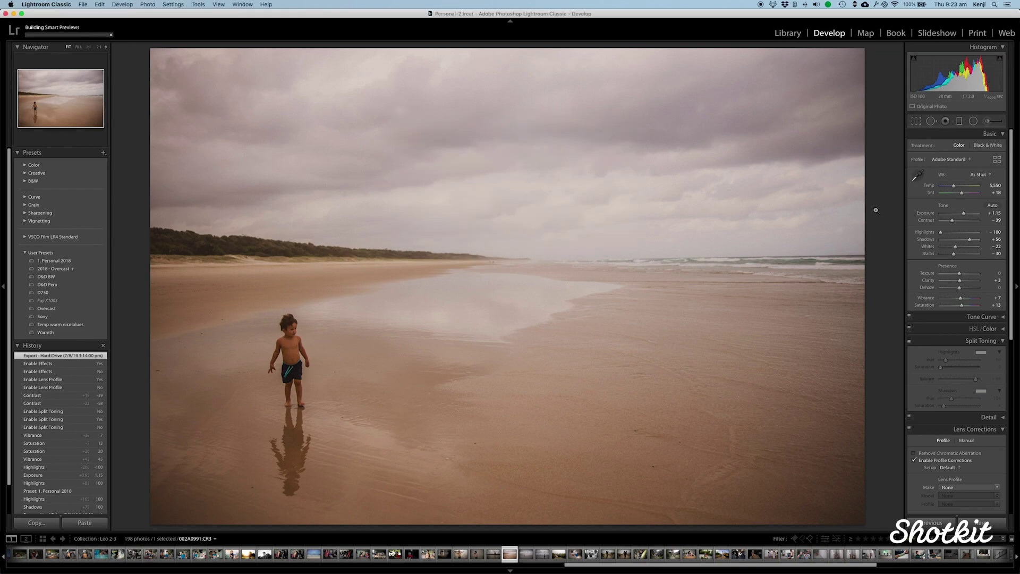
{"action": "key", "text": "Left"}
{"action": "key", "text": "Left"}
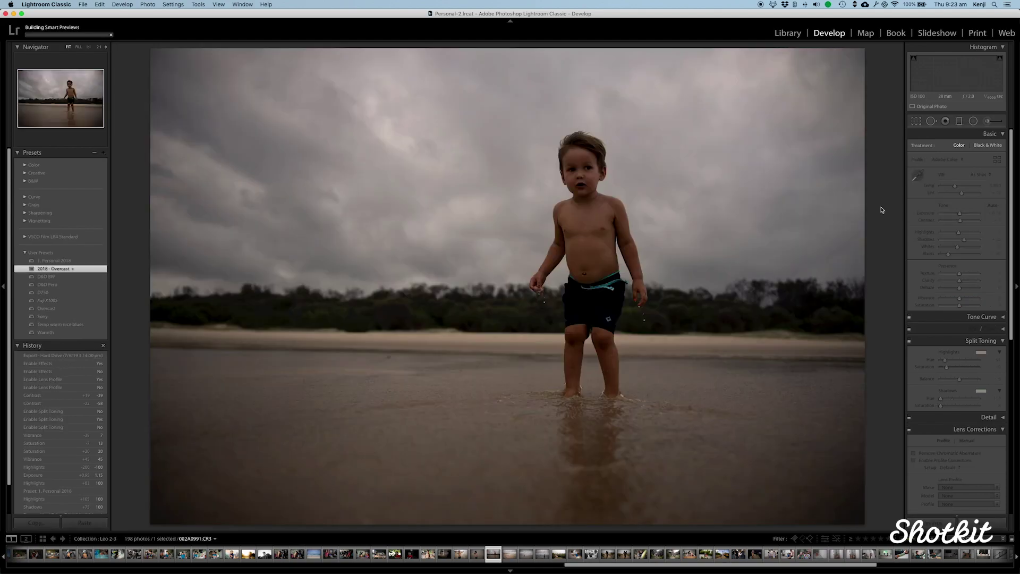
{"action": "key", "text": "Right"}
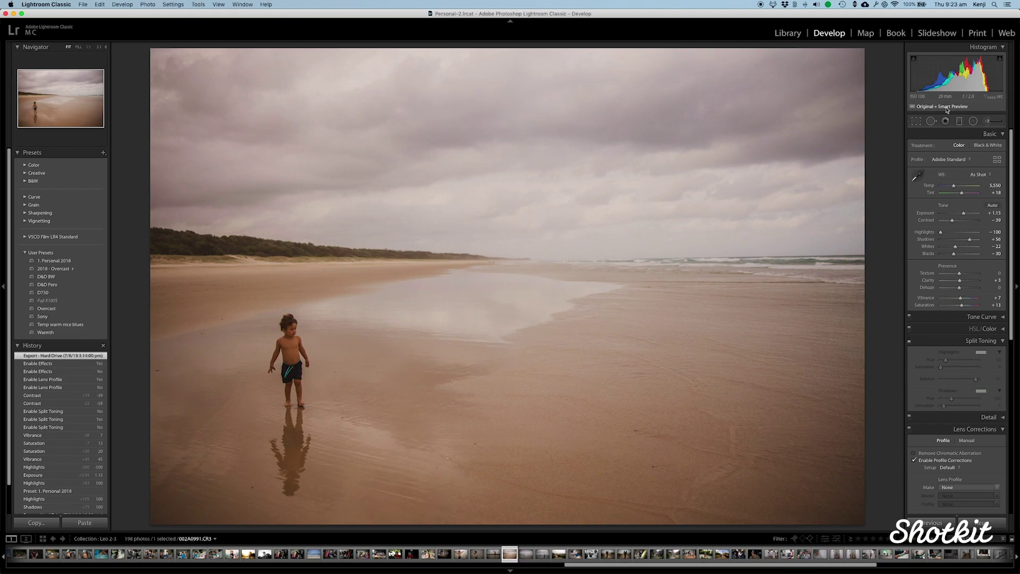
{"action": "left_click", "coordinate": [946, 108]}
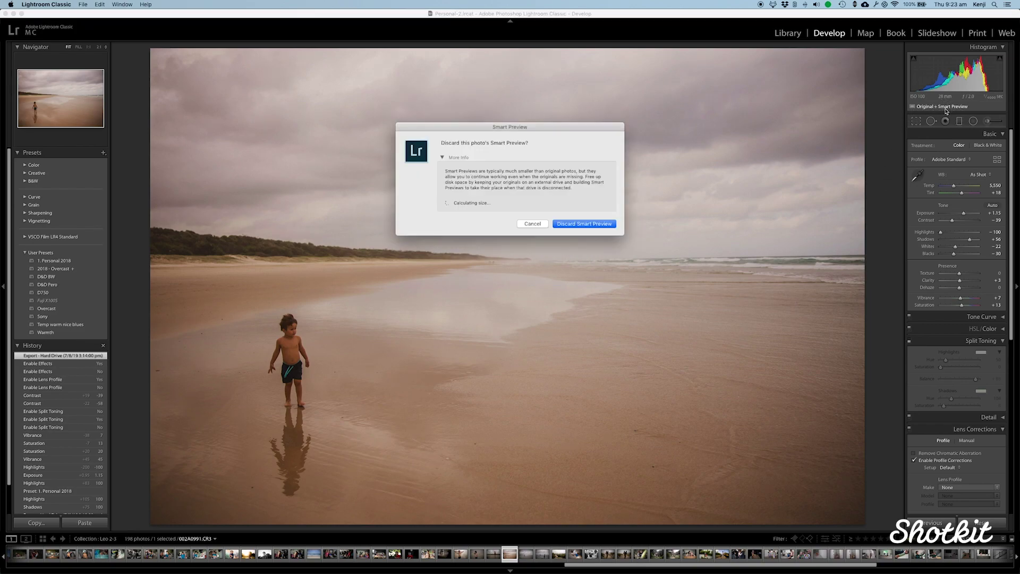
{"action": "left_click", "coordinate": [533, 224]}
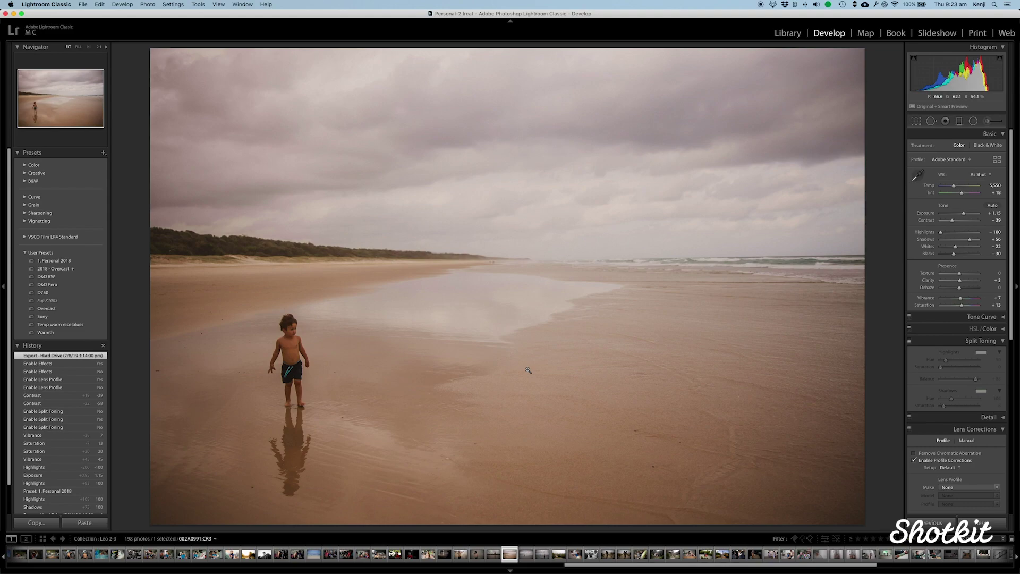
- Open Lightroom Classic preferences, glance at File Handling, and return to Performance
{"action": "left_click", "coordinate": [47, 4]}
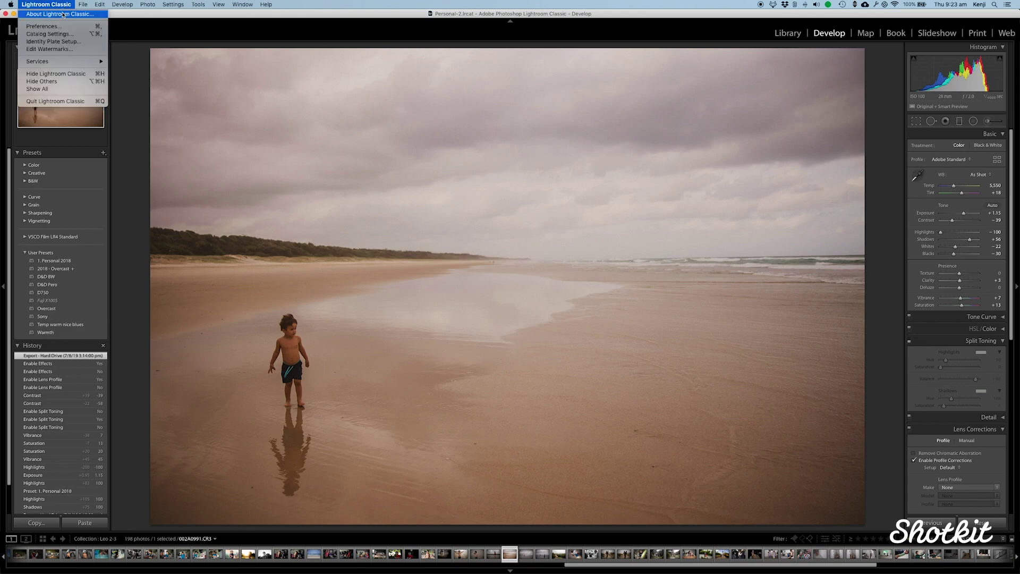
{"action": "left_click", "coordinate": [59, 26]}
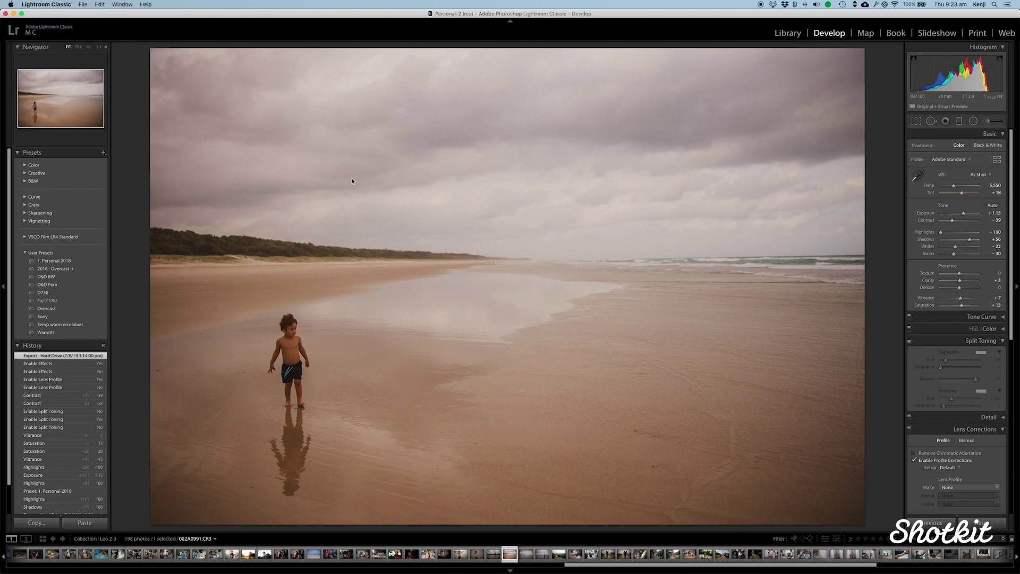
{"action": "left_click", "coordinate": [385, 158]}
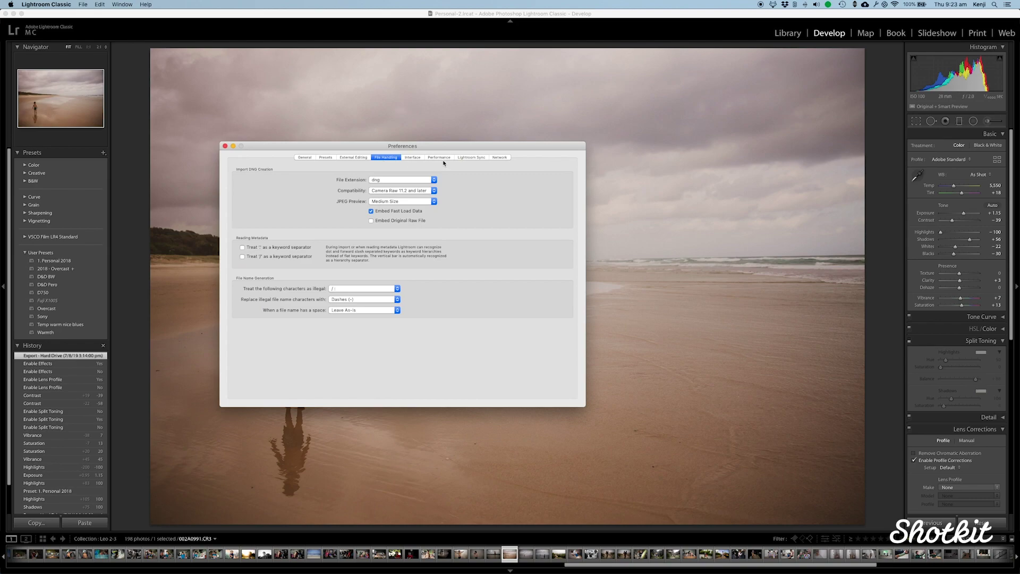
{"action": "left_click", "coordinate": [440, 157]}
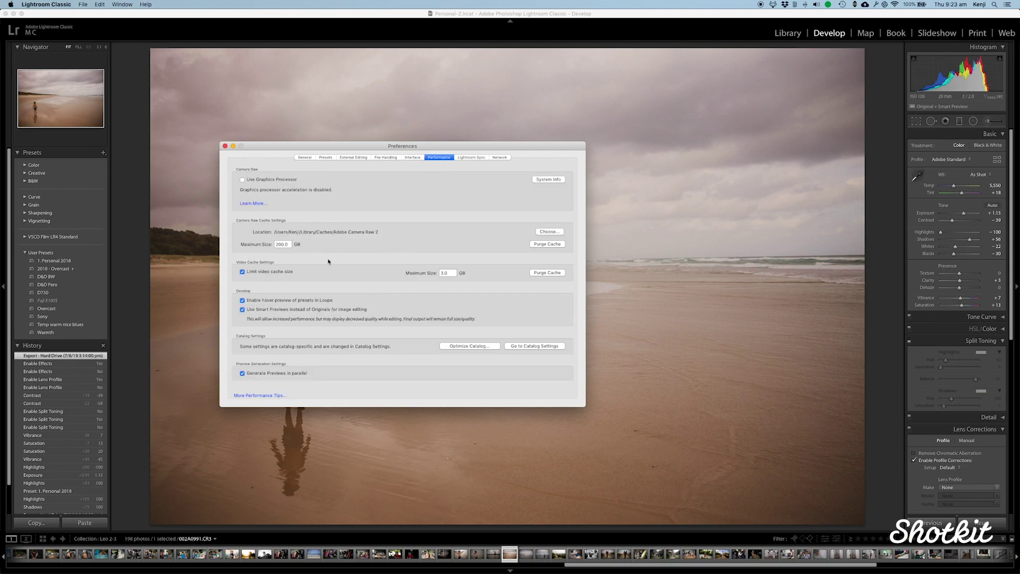
- Inspect the Camera Raw cache maximum size, leaving it at 200.0 GB, and drag the dialog aside
{"action": "left_click", "coordinate": [280, 244]}
{"action": "left_click", "coordinate": [299, 266]}
{"action": "left_click", "coordinate": [281, 244]}
{"action": "left_click", "coordinate": [295, 259]}
{"action": "left_click", "coordinate": [225, 146]}
{"action": "double_click", "coordinate": [278, 244]}
{"action": "left_click", "coordinate": [273, 248]}
{"action": "left_click_drag", "start_coordinate": [305, 144], "coordinate": [411, 168]}
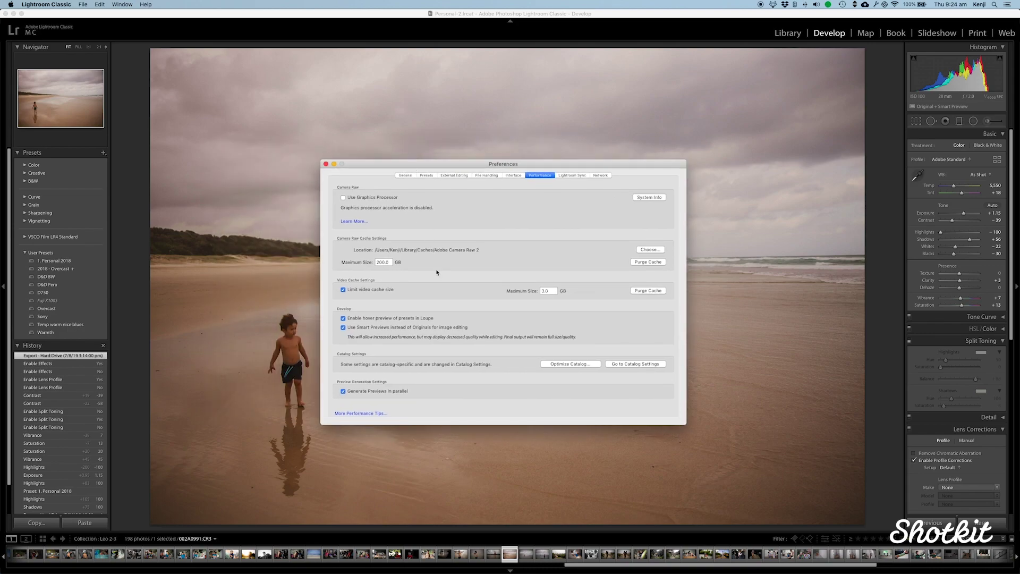
- Close preferences, then try the Adjustment Brush and Spot Removal tools before exiting with Q
{"action": "left_click", "coordinate": [325, 163]}
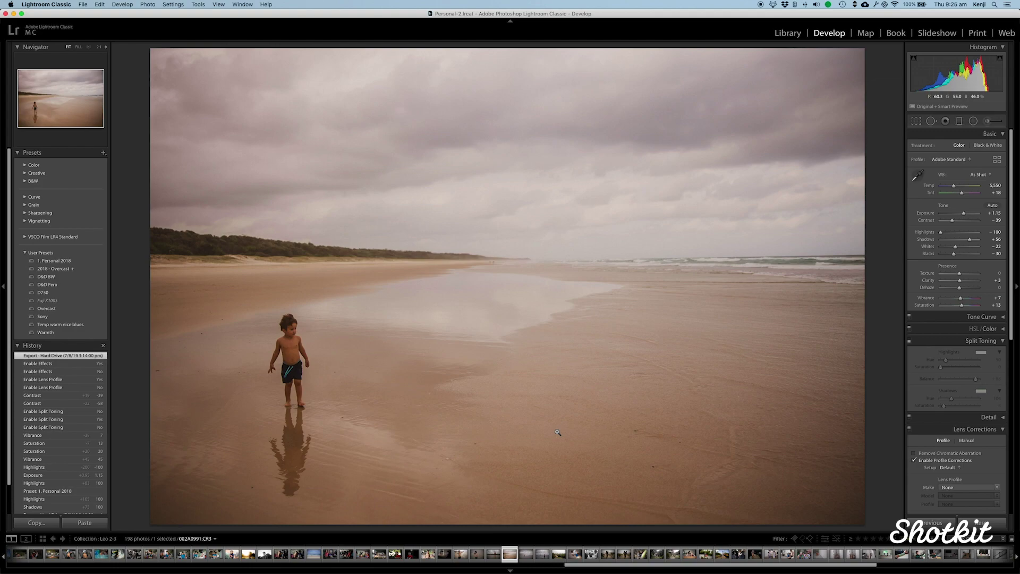
{"action": "left_click", "coordinate": [990, 121]}
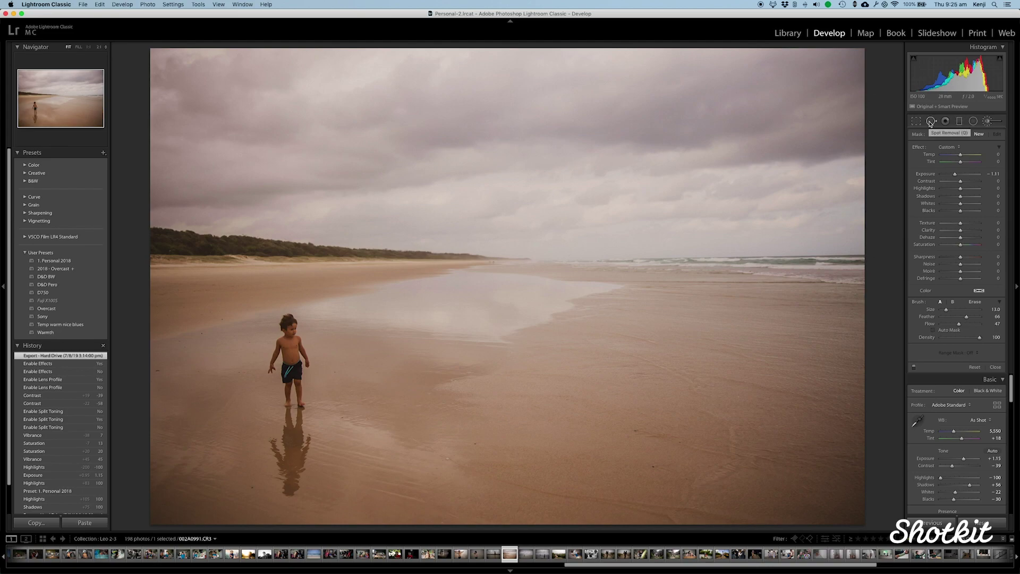
{"action": "left_click", "coordinate": [930, 121]}
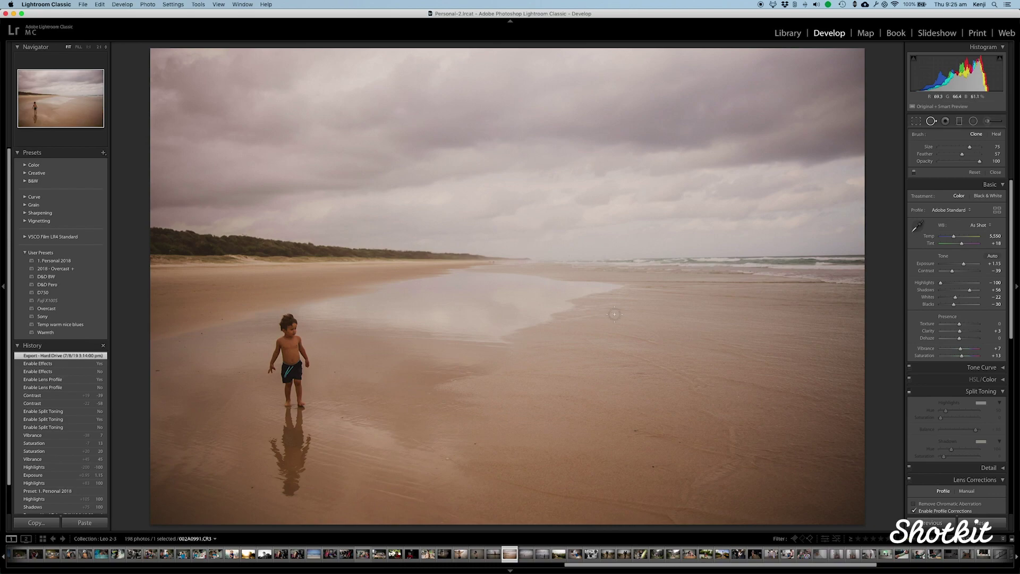
{"action": "key", "text": "q"}
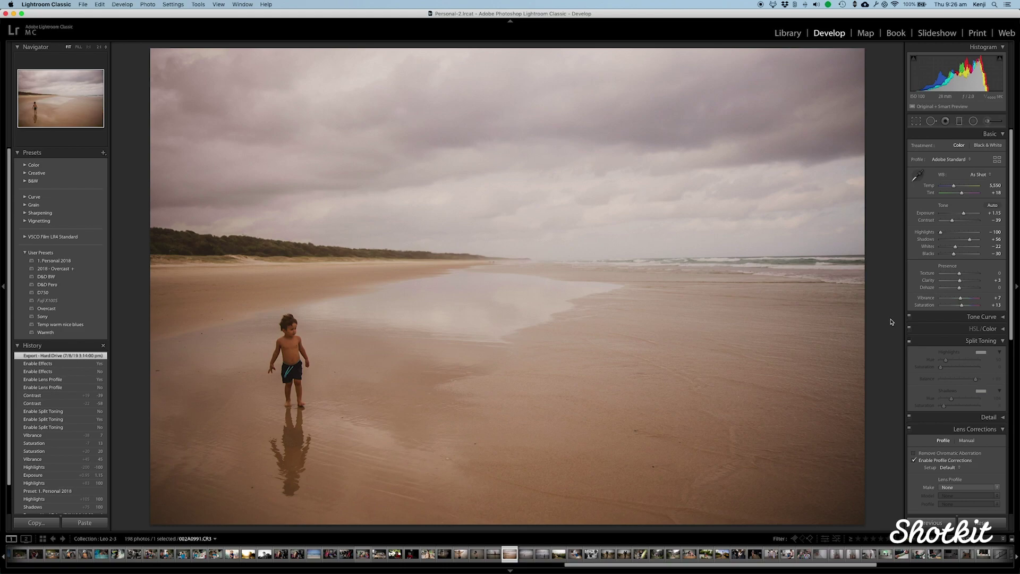
- Open Export One File, keep Output Sharpening amount at High, and cancel without exporting
{"action": "key", "text": "super+shift+e"}
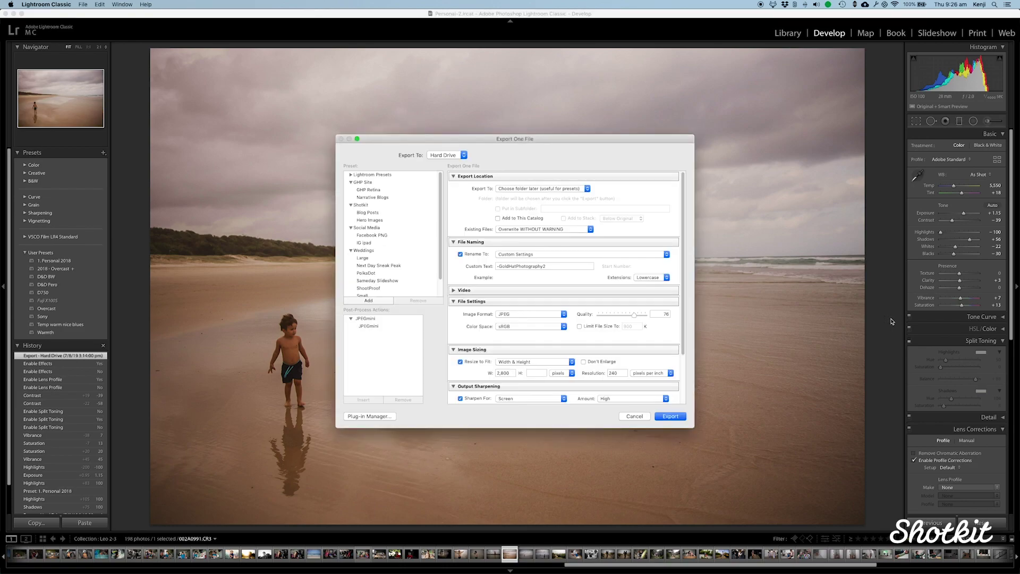
{"action": "scroll", "coordinate": [545, 313], "scroll_direction": "down", "scroll_amount": 3}
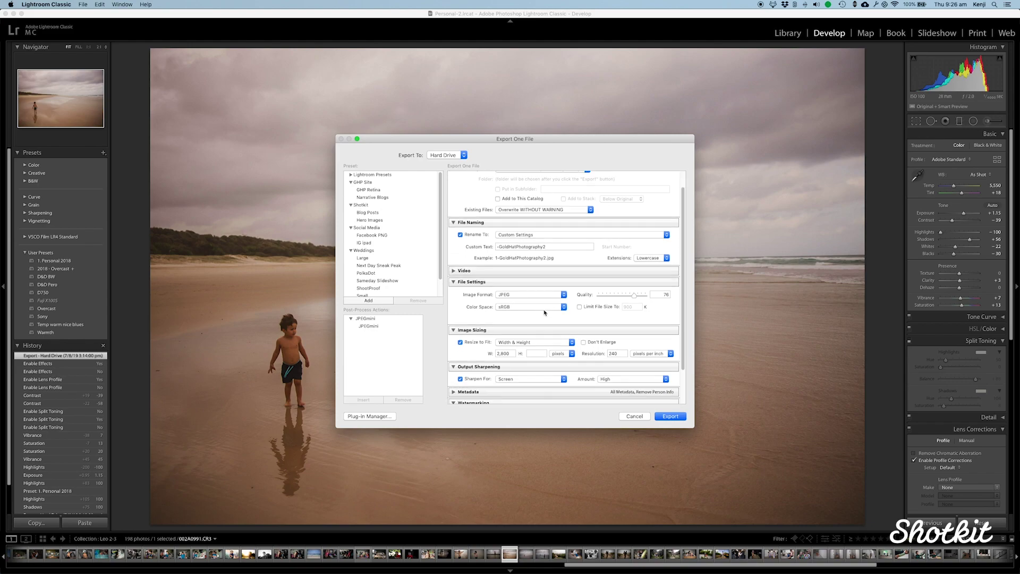
{"action": "left_click", "coordinate": [468, 326]}
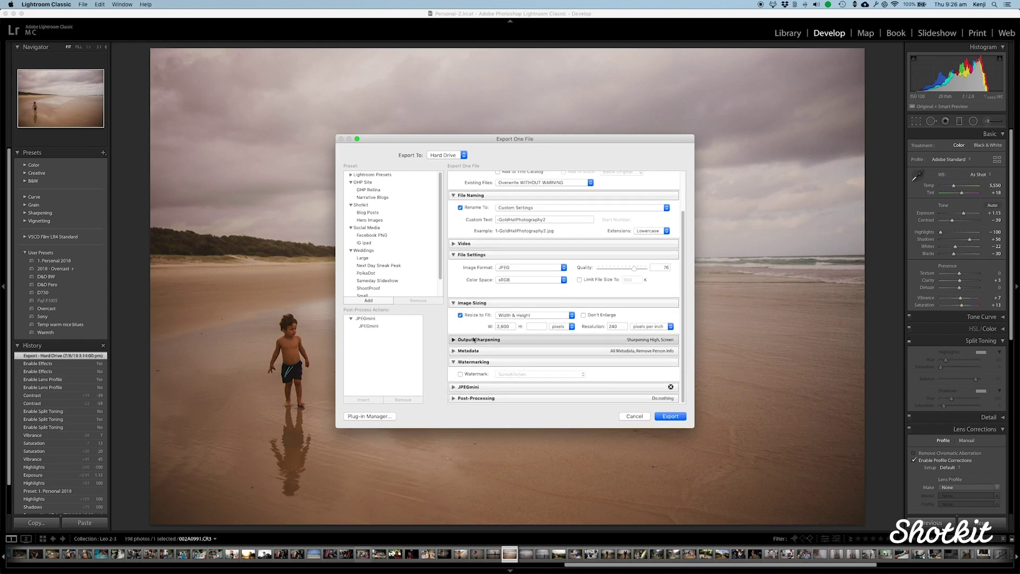
{"action": "left_click", "coordinate": [468, 340]}
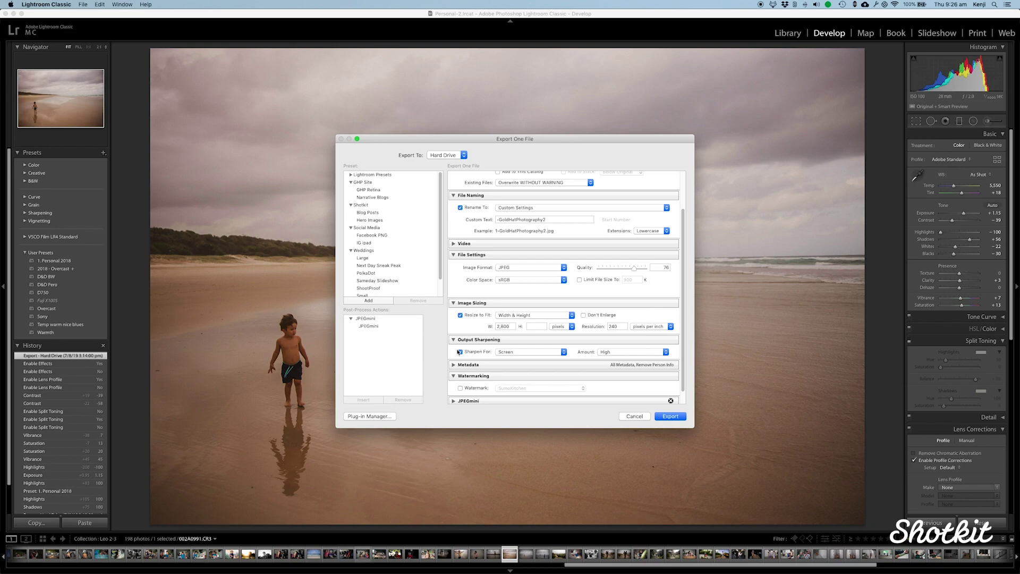
{"action": "left_click", "coordinate": [618, 354]}
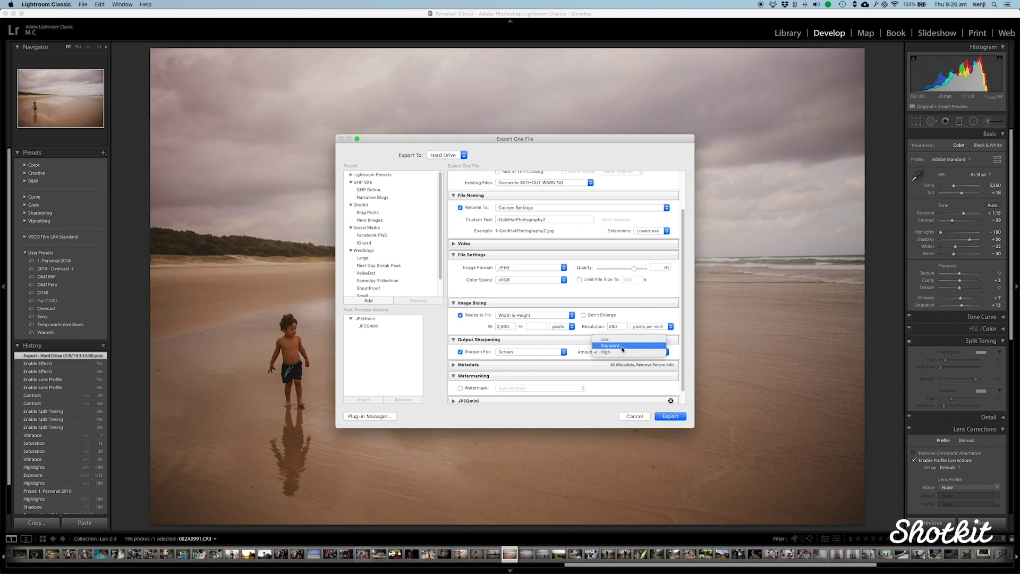
{"action": "left_click", "coordinate": [621, 354]}
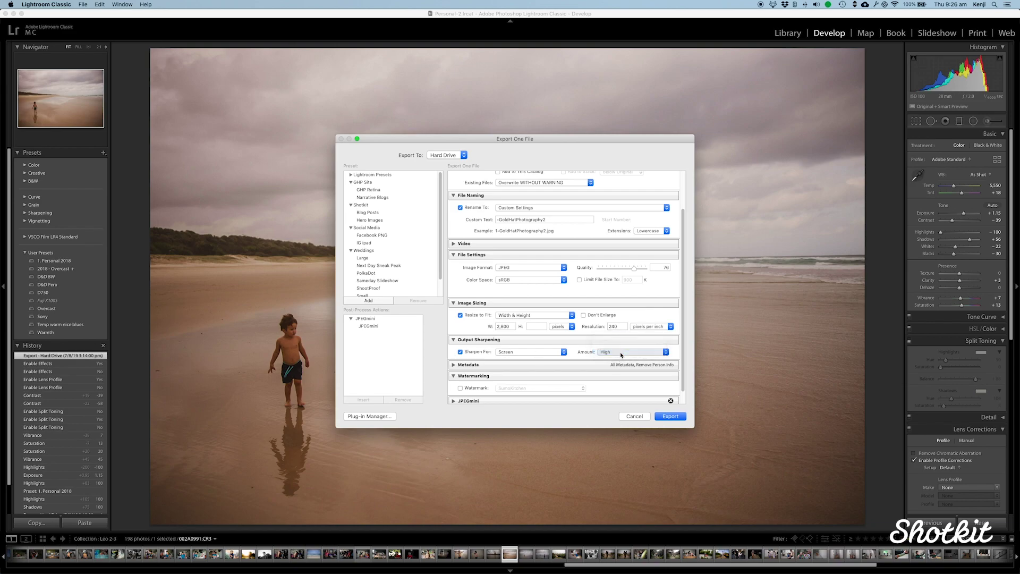
{"action": "left_click", "coordinate": [632, 418]}
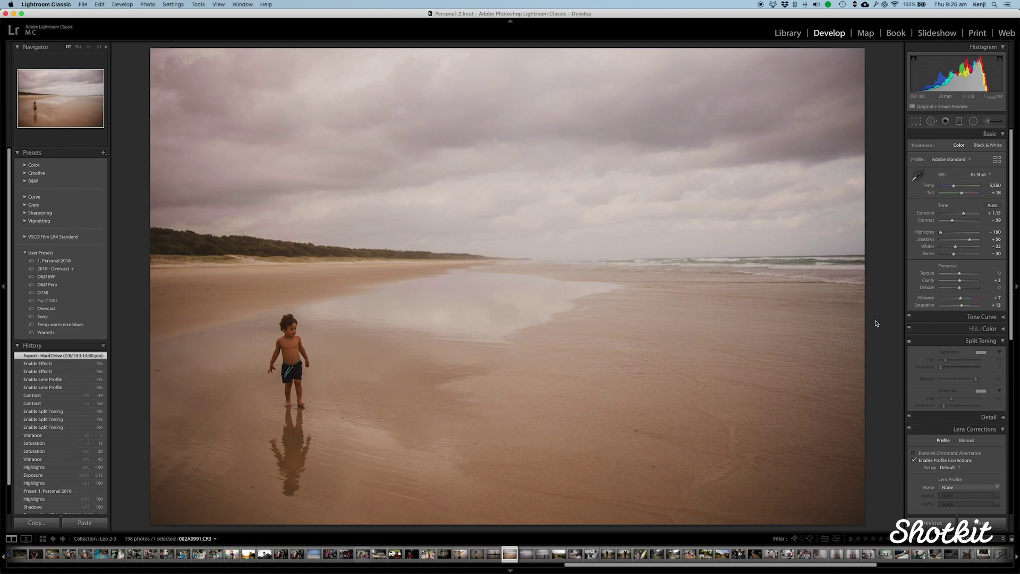
- From the Activity Center, pause Address Lookup and Face Detection
{"action": "left_click", "coordinate": [43, 34]}
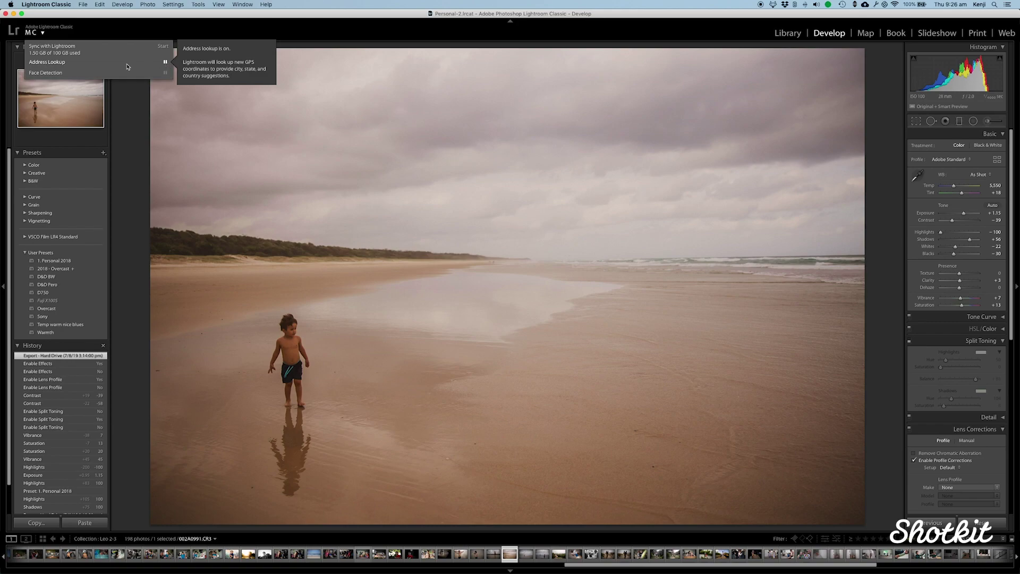
{"action": "left_click", "coordinate": [165, 63]}
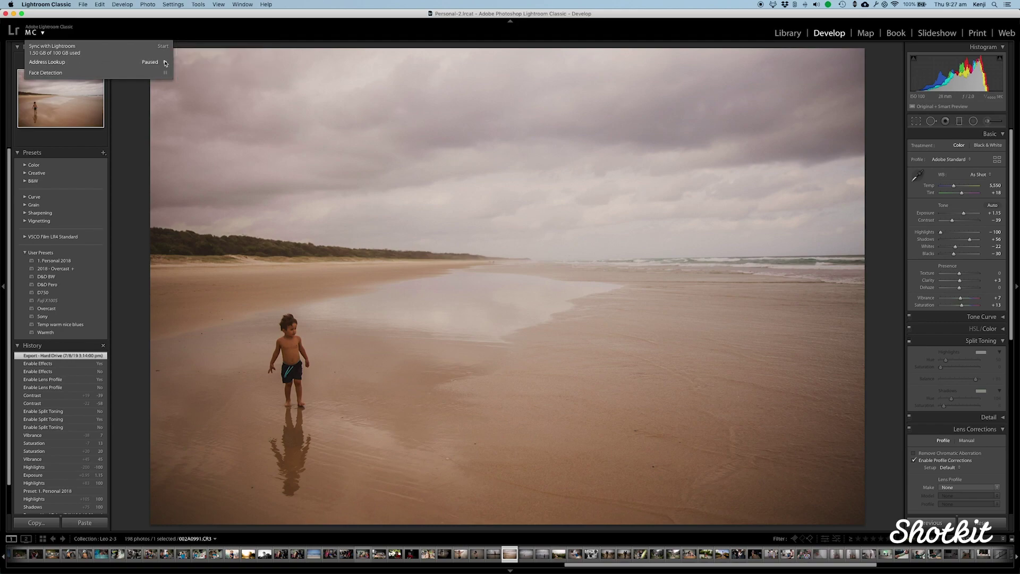
{"action": "left_click", "coordinate": [165, 73]}
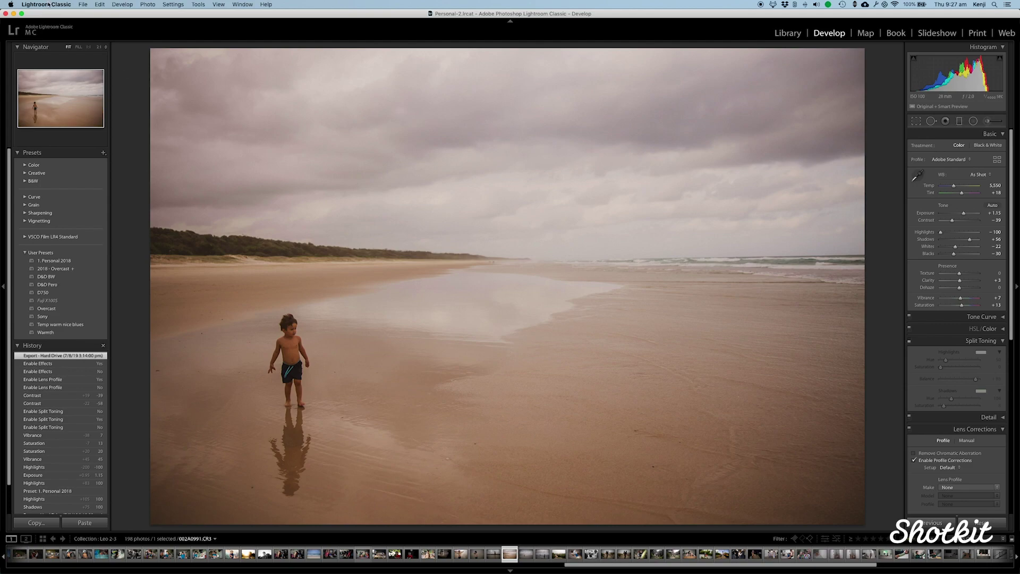
- Run File > Optimize Catalog, note the 10/1/19 9:31 am last-optimized date, and move the prompt lower
{"action": "left_click", "coordinate": [82, 4]}
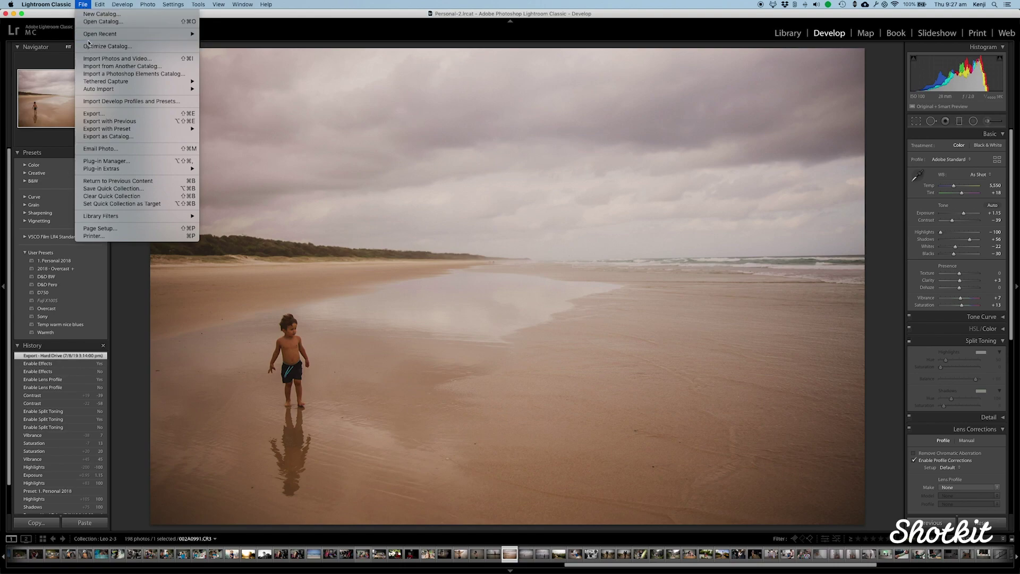
{"action": "mouse_move", "coordinate": [47, 4]}
{"action": "mouse_move", "coordinate": [83, 4]}
{"action": "left_click", "coordinate": [91, 46]}
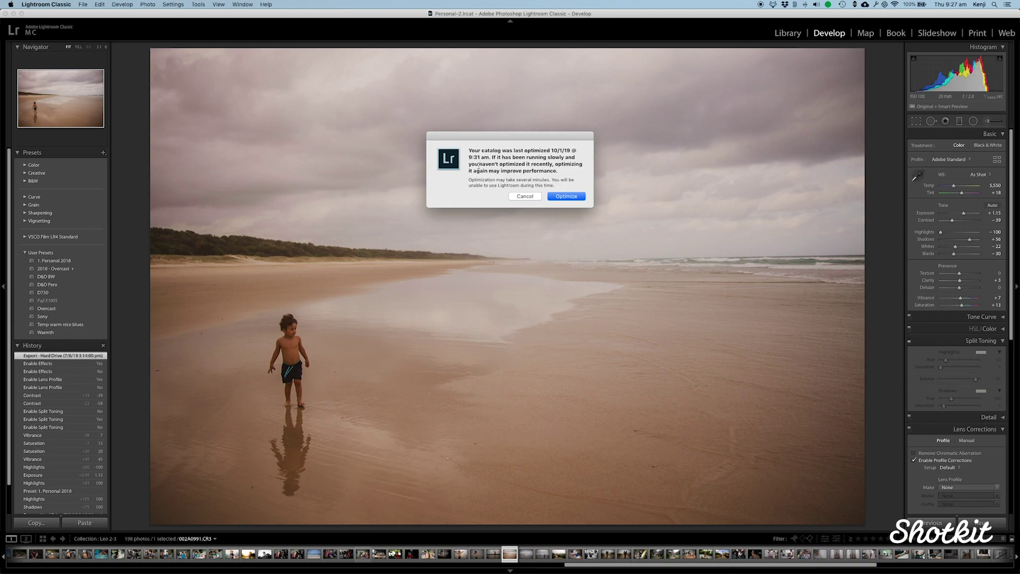
{"action": "left_click_drag", "start_coordinate": [551, 150], "coordinate": [575, 150]}
{"action": "left_click", "coordinate": [543, 165]}
{"action": "left_click_drag", "start_coordinate": [522, 140], "coordinate": [525, 175]}
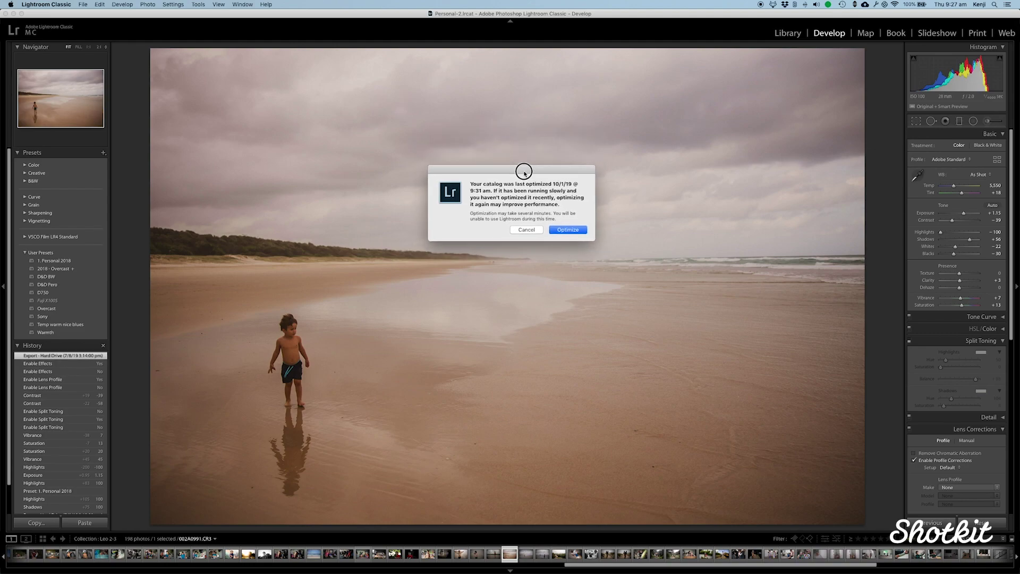
{"action": "left_click", "coordinate": [528, 231]}
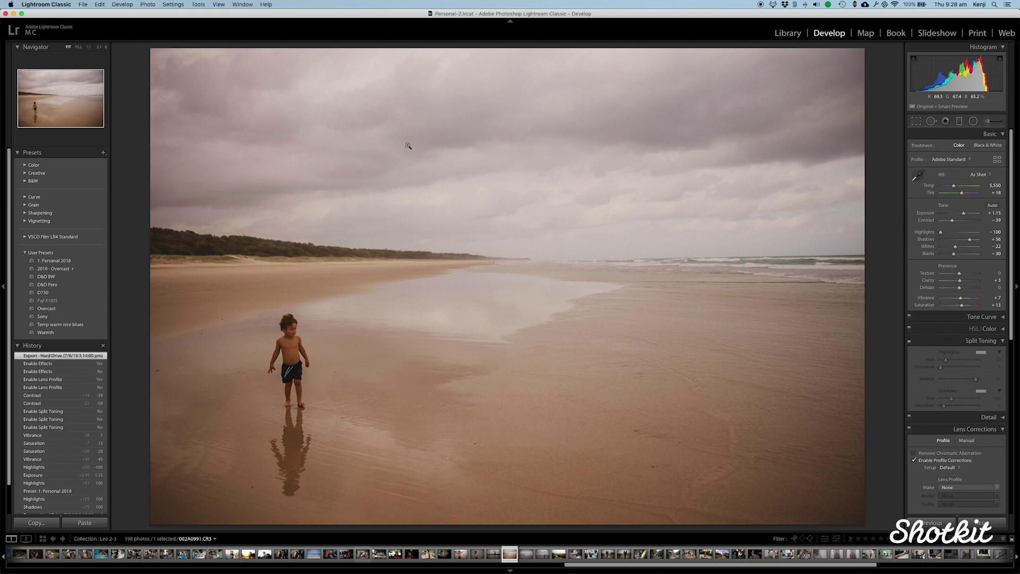
{"action": "left_click", "coordinate": [46, 5]}
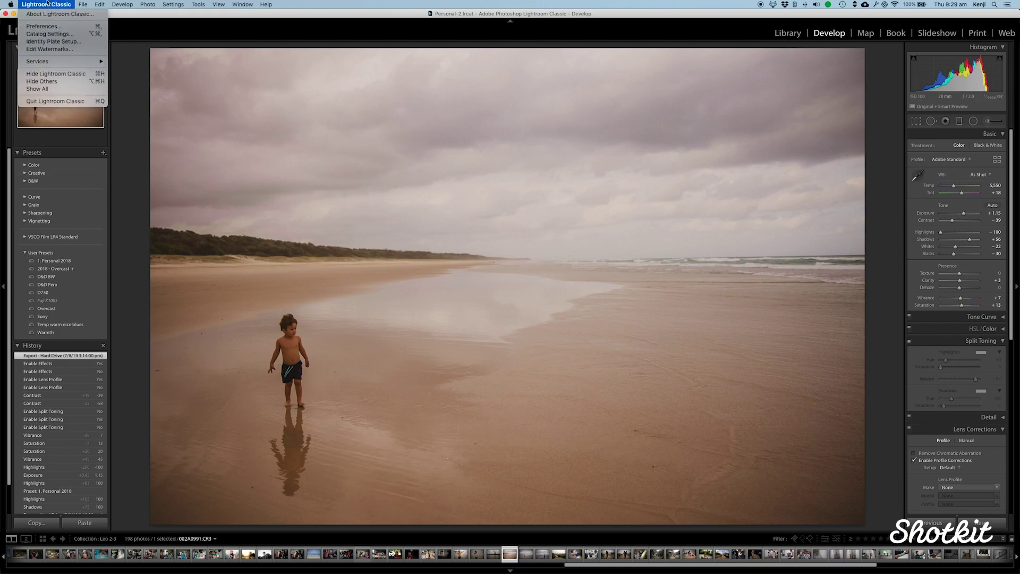
{"action": "left_click", "coordinate": [110, 88]}
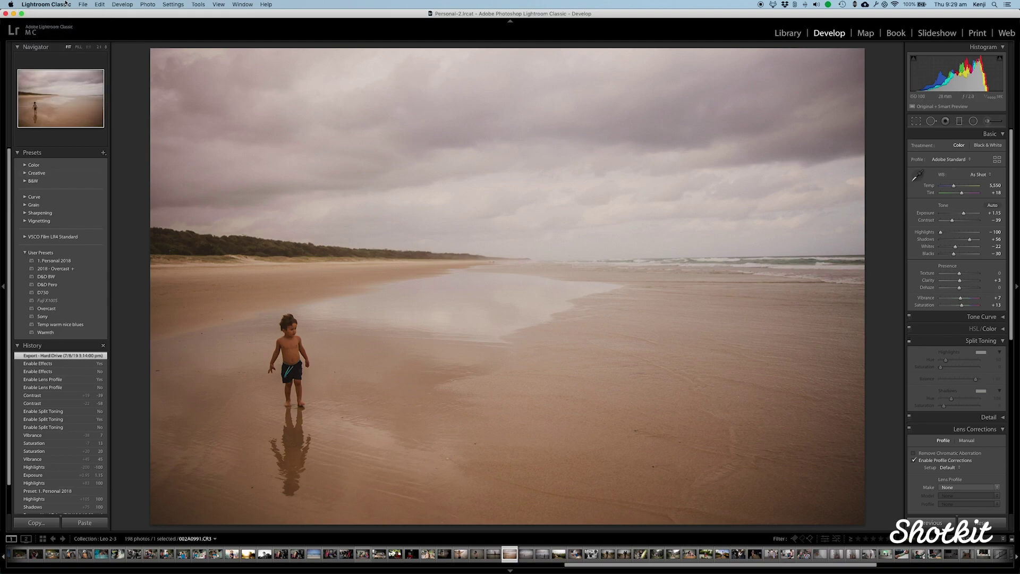
{"action": "left_click", "coordinate": [46, 4]}
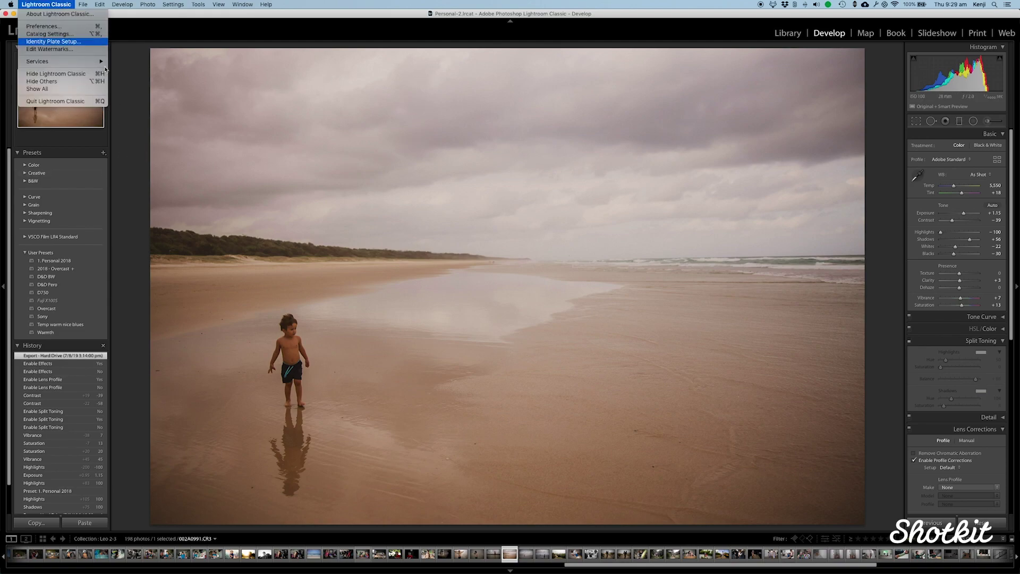
{"action": "left_click", "coordinate": [134, 139]}
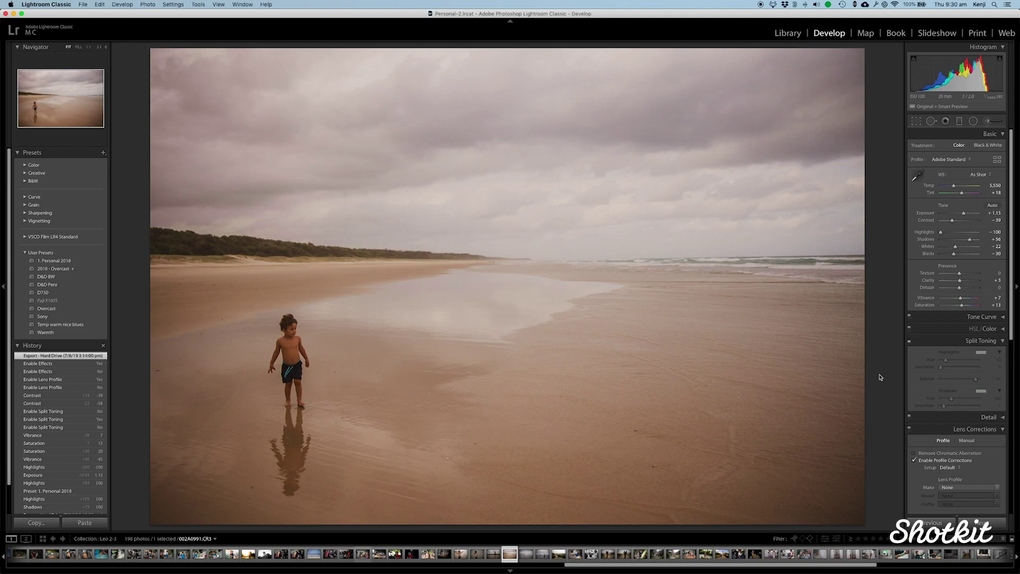
{"action": "mouse_move", "coordinate": [366, 568]}
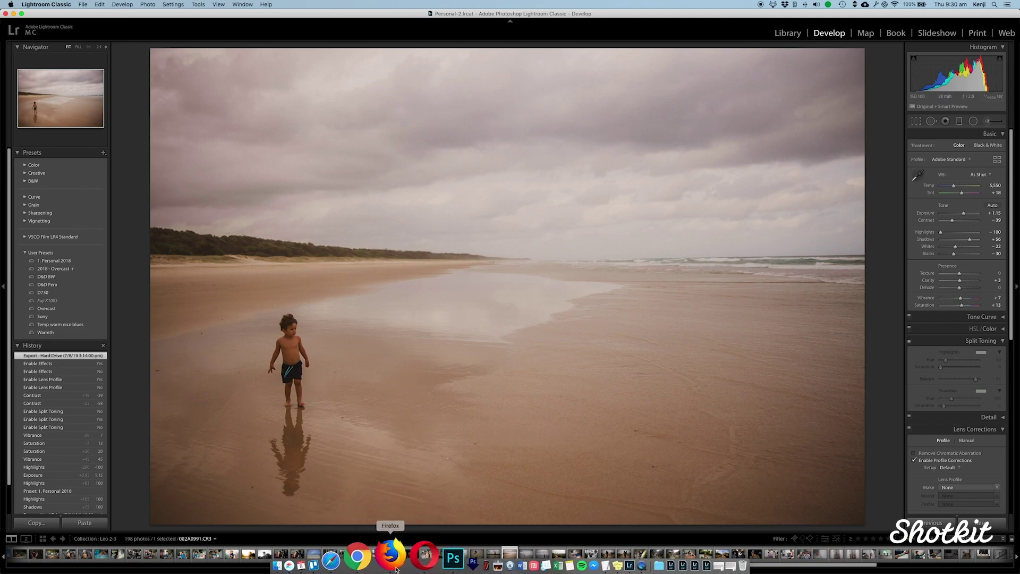
{"action": "left_click", "coordinate": [387, 550]}
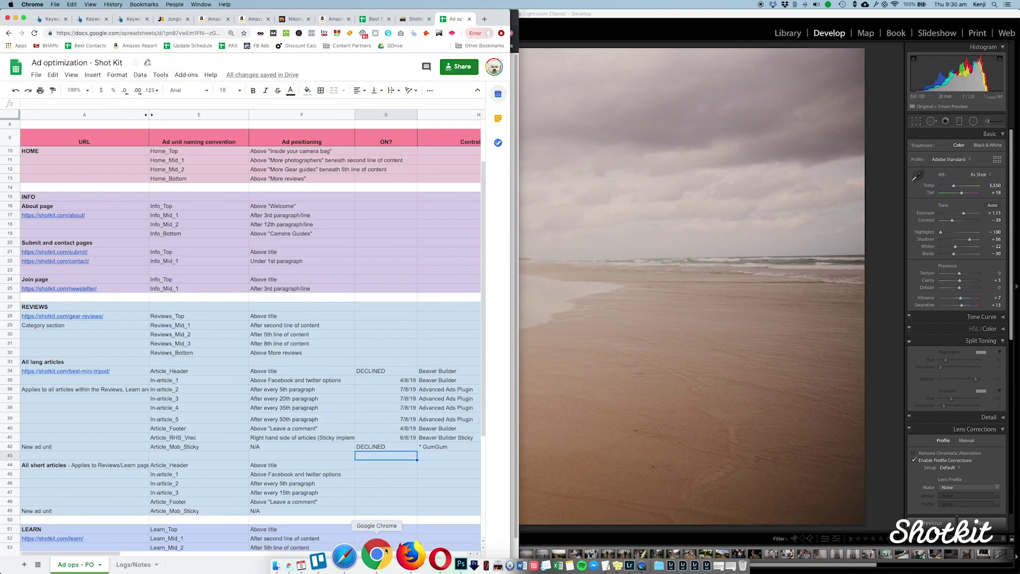
{"action": "left_click", "coordinate": [874, 374]}
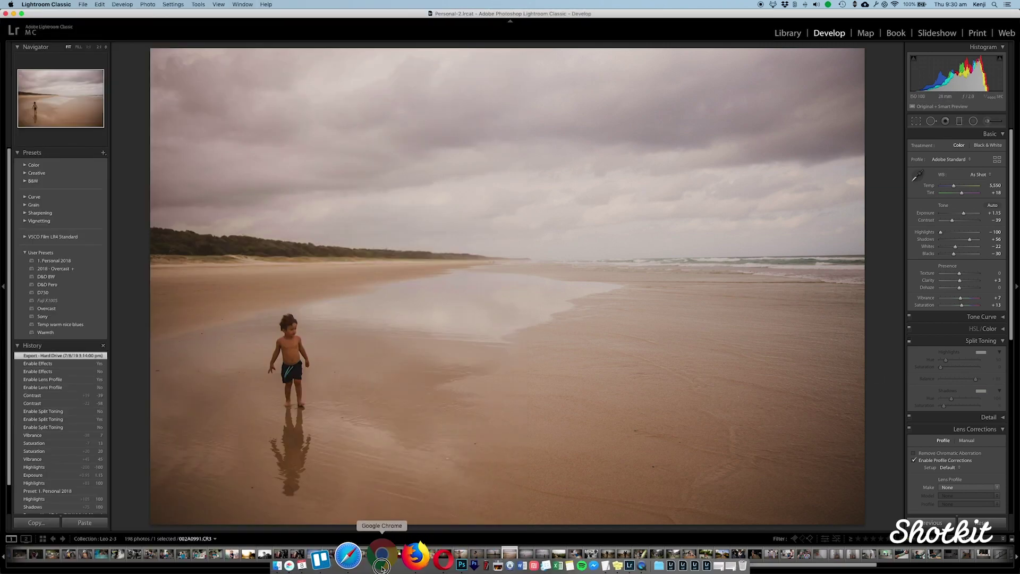
{"action": "left_click", "coordinate": [382, 566]}
{"action": "left_click", "coordinate": [393, 565]}
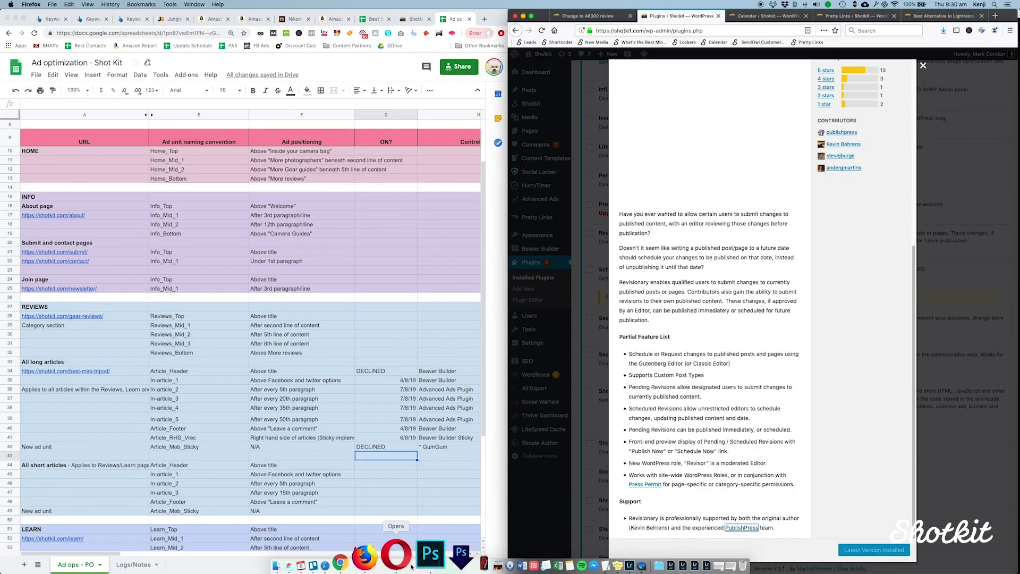
{"action": "left_click", "coordinate": [411, 566]}
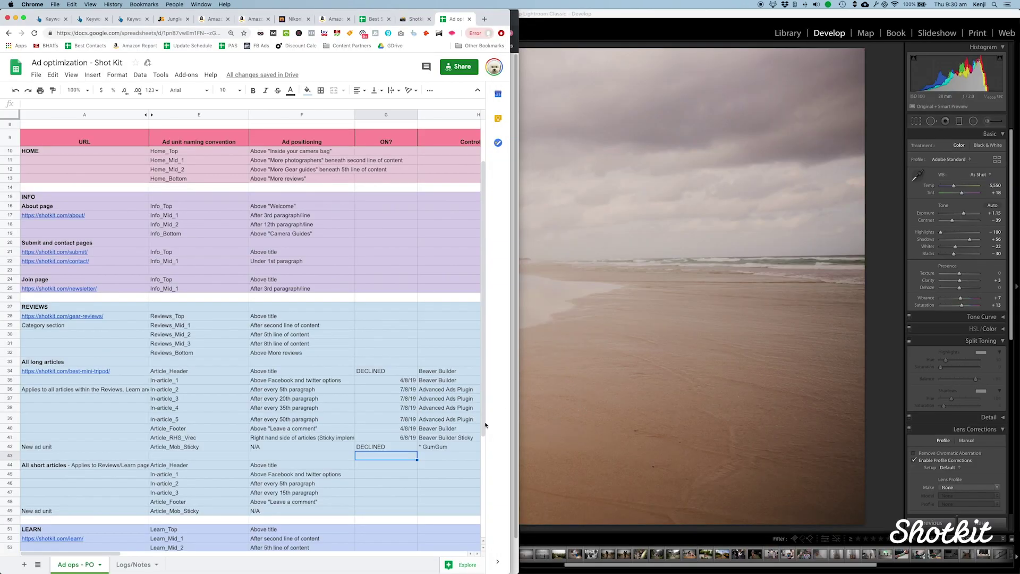
{"action": "left_click", "coordinate": [498, 422]}
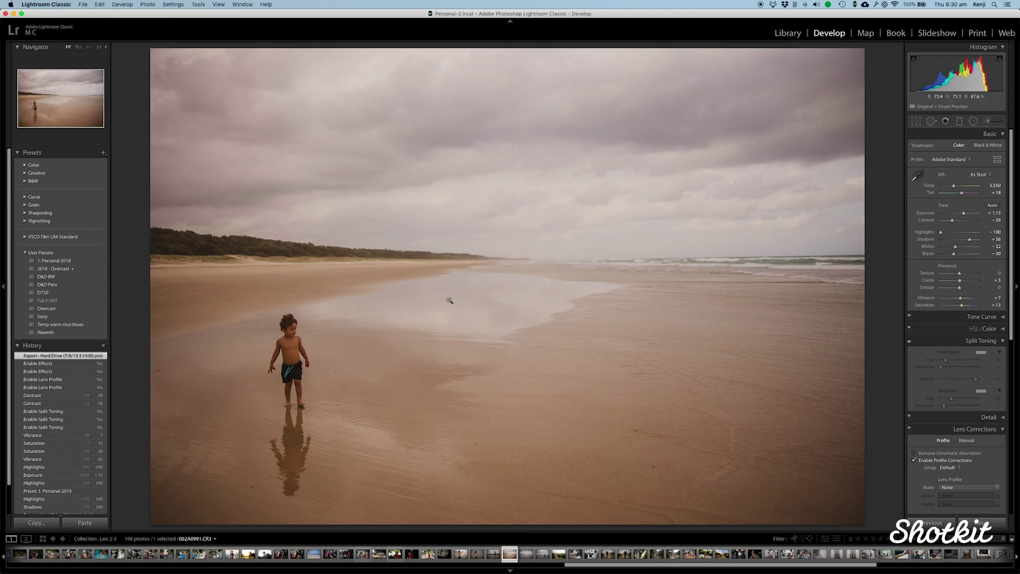
{"action": "left_click", "coordinate": [879, 340]}
- Collapse the Develop histogram, step back through the filmstrip to the beach shot, then show the Library grid
{"action": "left_click", "coordinate": [994, 47]}
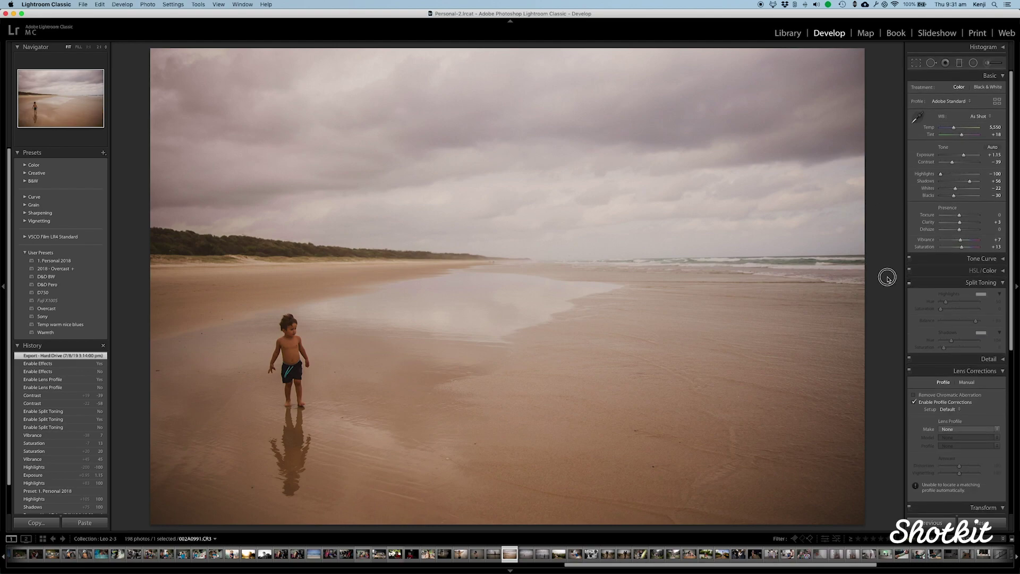
{"action": "key", "text": "Left"}
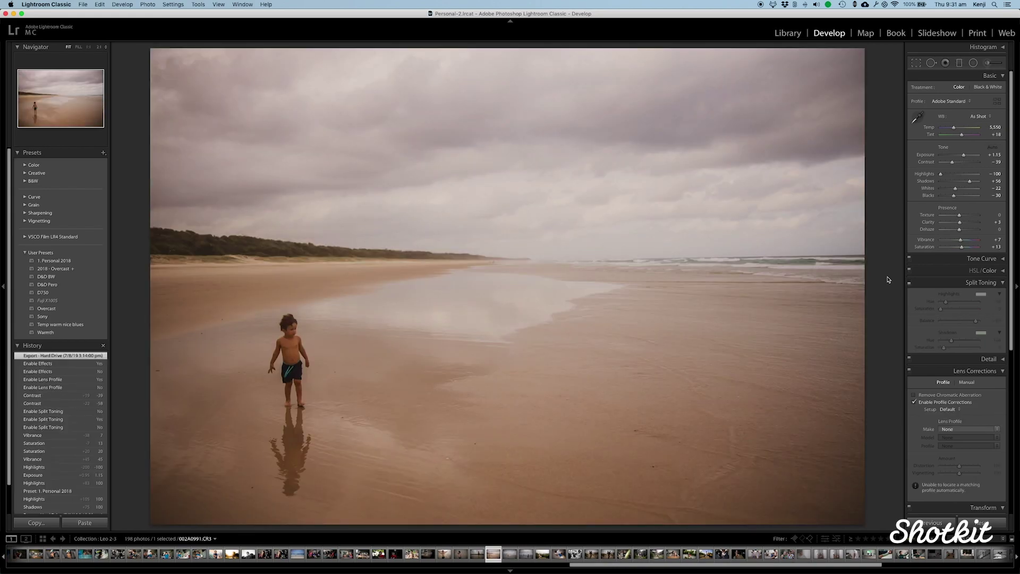
{"action": "key", "text": "Left"}
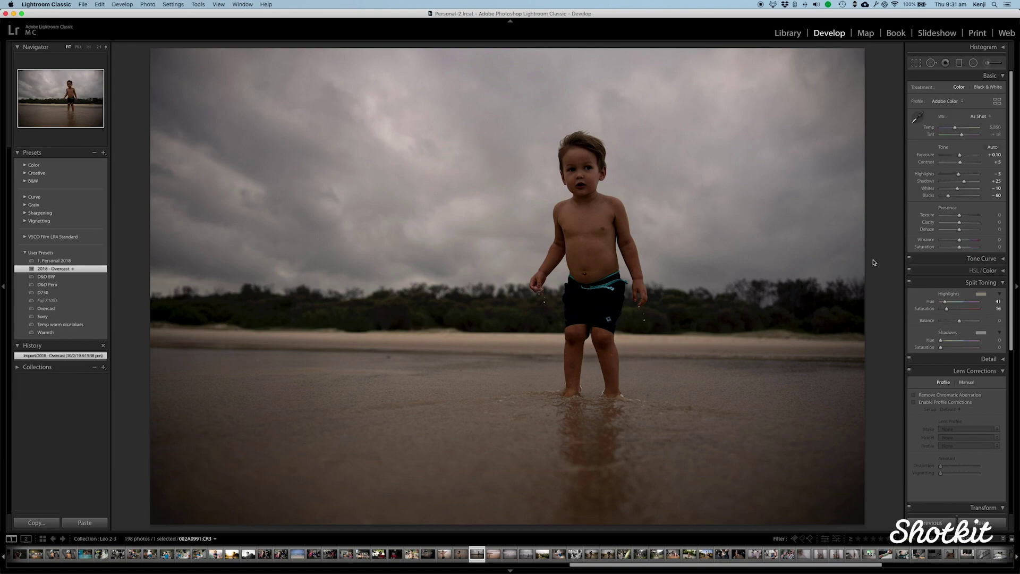
{"action": "key", "text": "Left"}
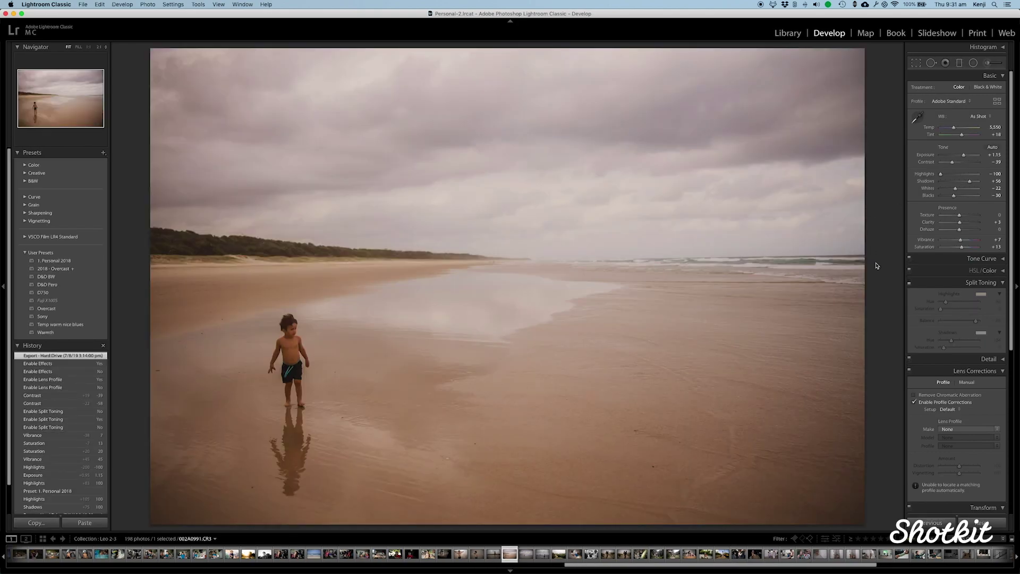
{"action": "key", "text": "g"}
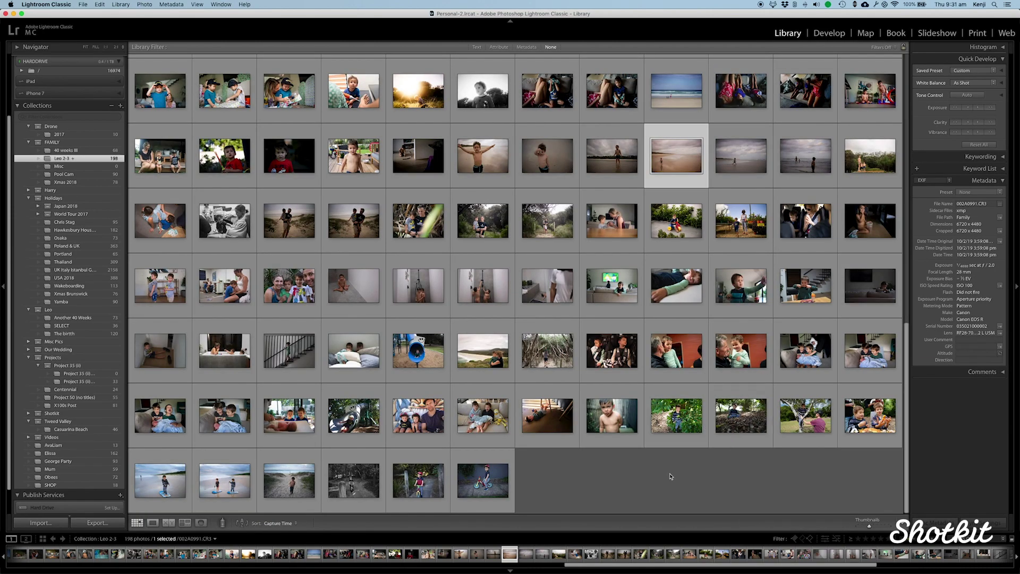
- Move through the Library grid to select the overcast beach shot
{"action": "key", "text": "Right"}
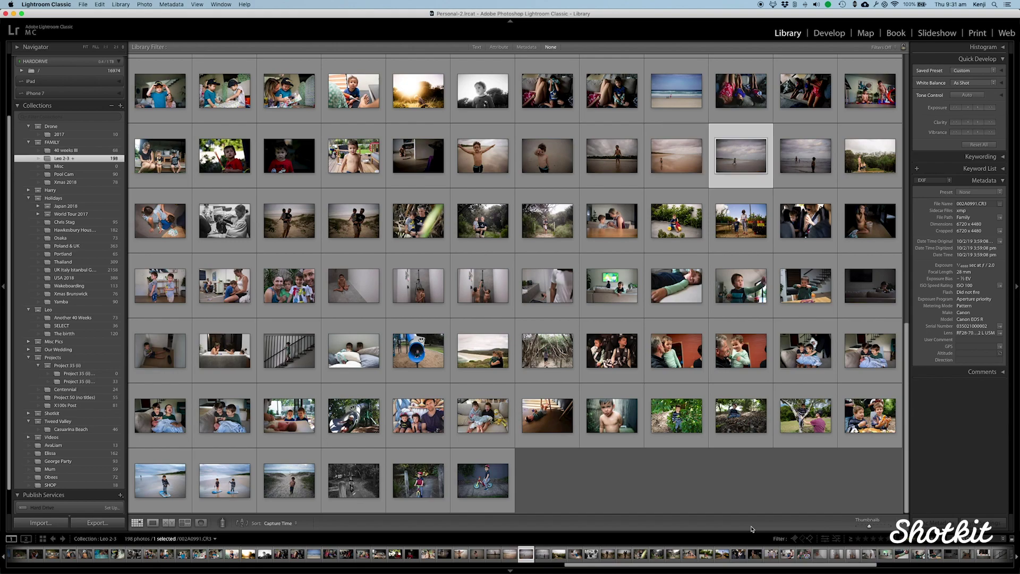
{"action": "key", "text": "Right"}
{"action": "key", "text": "Right"}
{"action": "key", "text": "Right"}
{"action": "key", "text": "Right"}
{"action": "key", "text": "Right"}
{"action": "key", "text": "Right"}
{"action": "key", "text": "Right"}
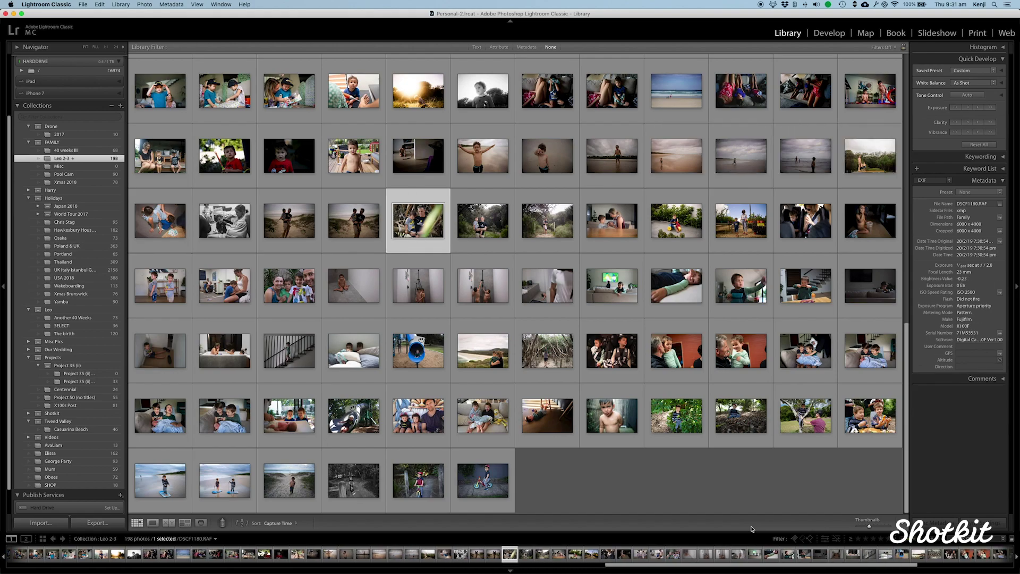
{"action": "key", "text": "Left"}
{"action": "key", "text": "Left"}
{"action": "key", "text": "Up"}
{"action": "key", "text": "Right"}
{"action": "key", "text": "Up"}
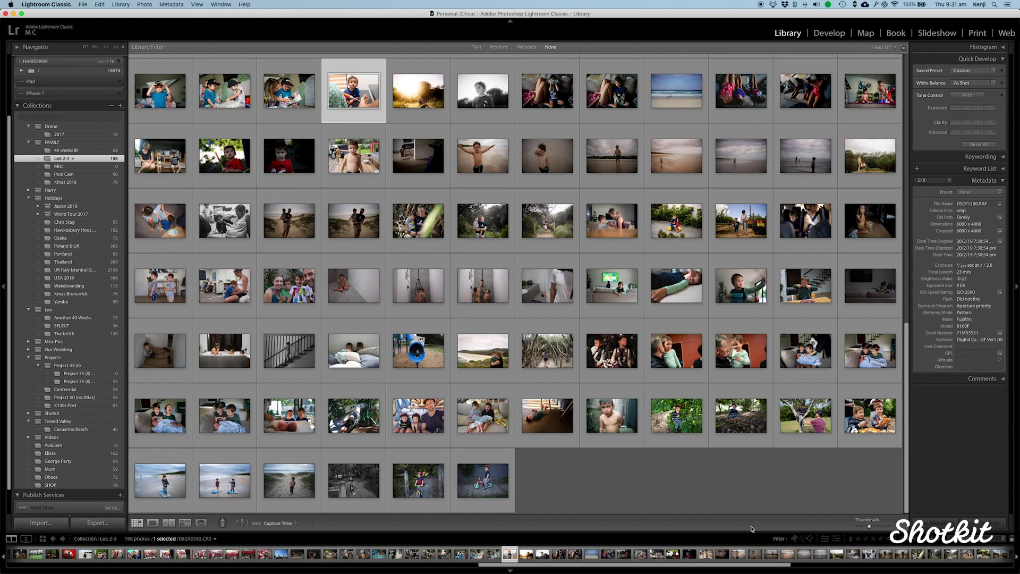
{"action": "key", "text": "Right"}
{"action": "key", "text": "Right"}
{"action": "key", "text": "Right"}
{"action": "key", "text": "Right"}
{"action": "key", "text": "Down"}
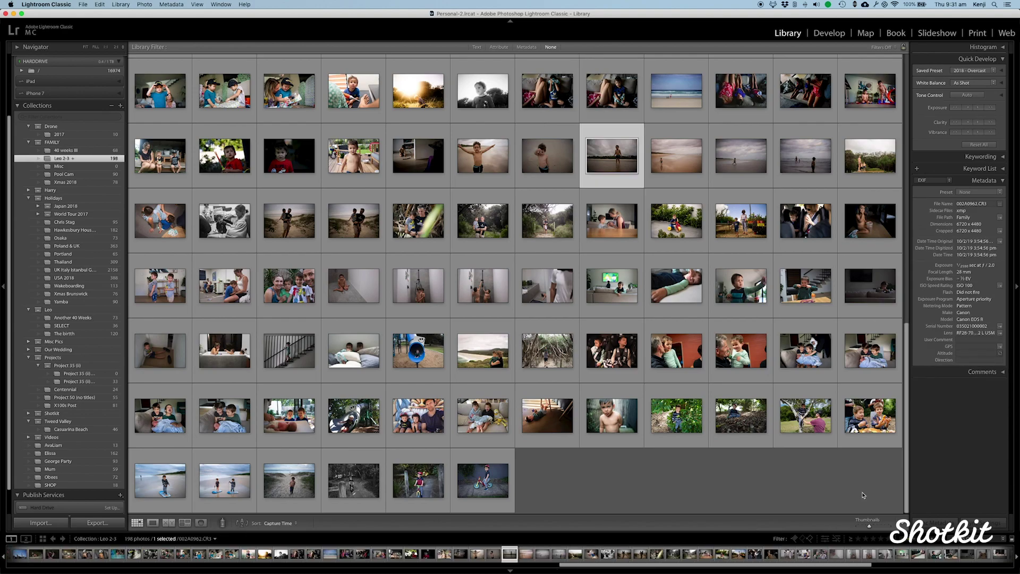
- Toggle the histogram panel and open the selected beach photo in Develop
{"action": "left_click", "coordinate": [991, 49]}
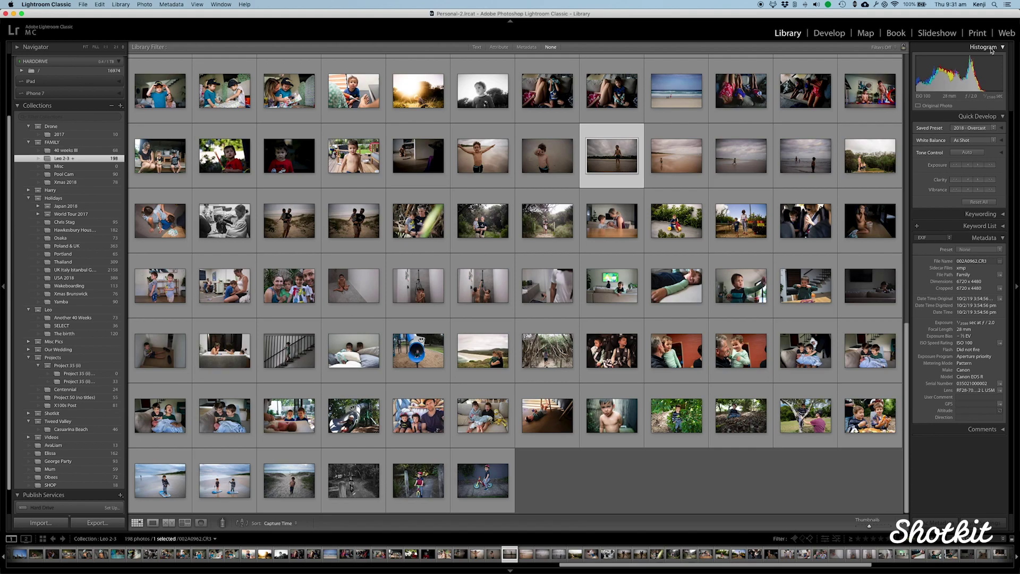
{"action": "left_click", "coordinate": [991, 48]}
{"action": "left_click", "coordinate": [824, 34]}
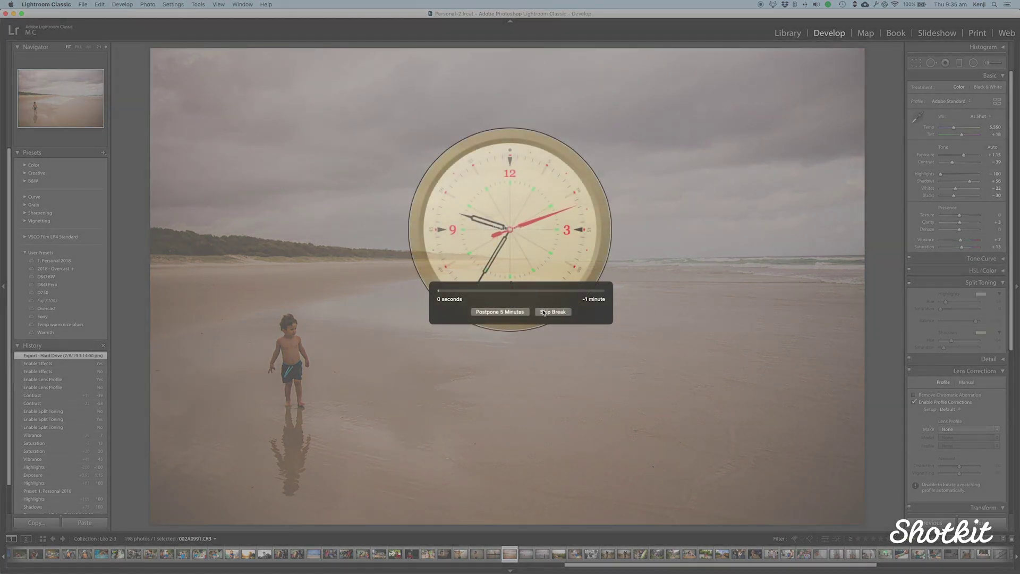
- Skip the break-reminder overlay covering the beach photo in Develop
{"action": "left_click", "coordinate": [543, 312]}
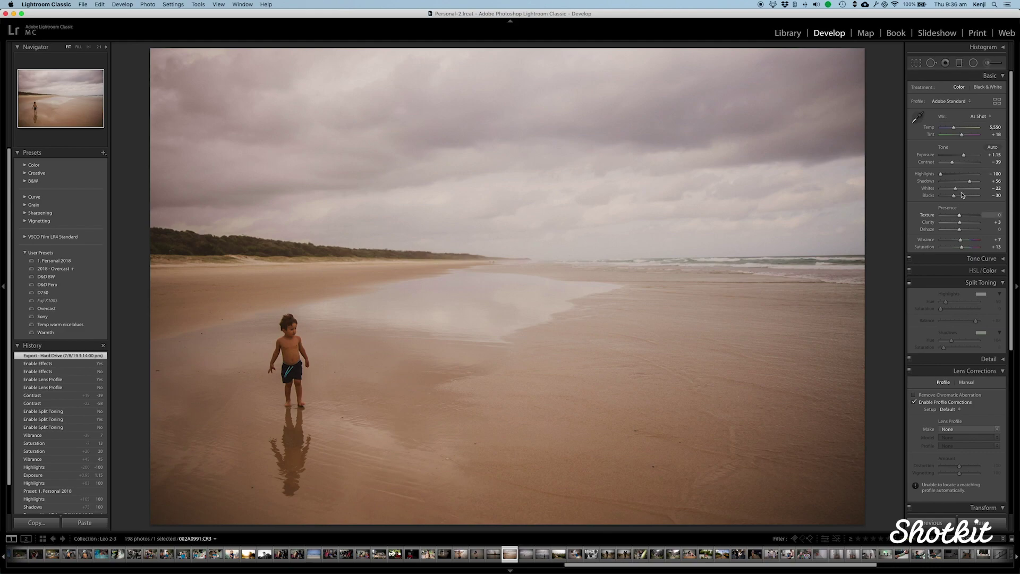
{"action": "left_click", "coordinate": [969, 229]}
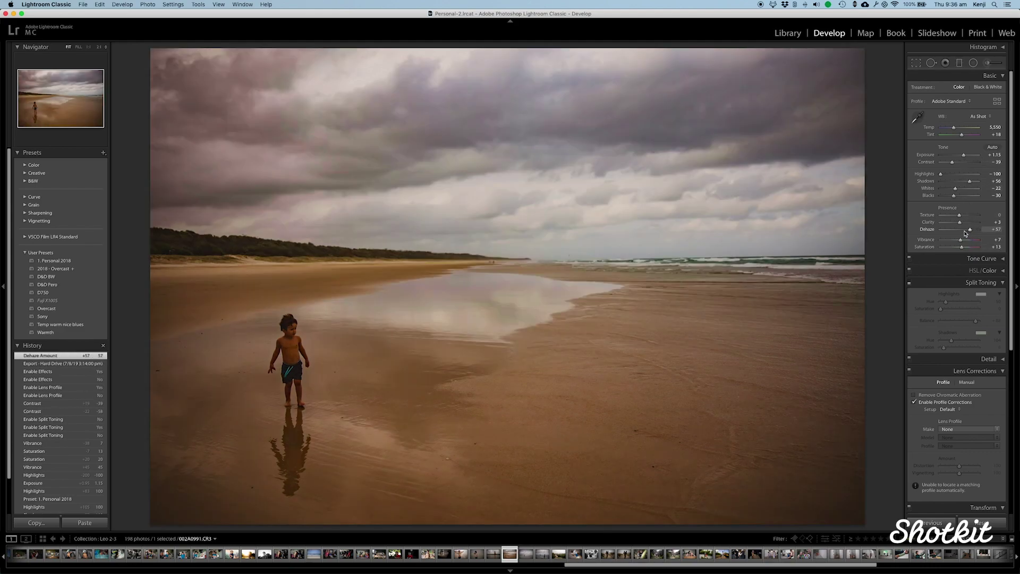
{"action": "key", "text": "super+z"}
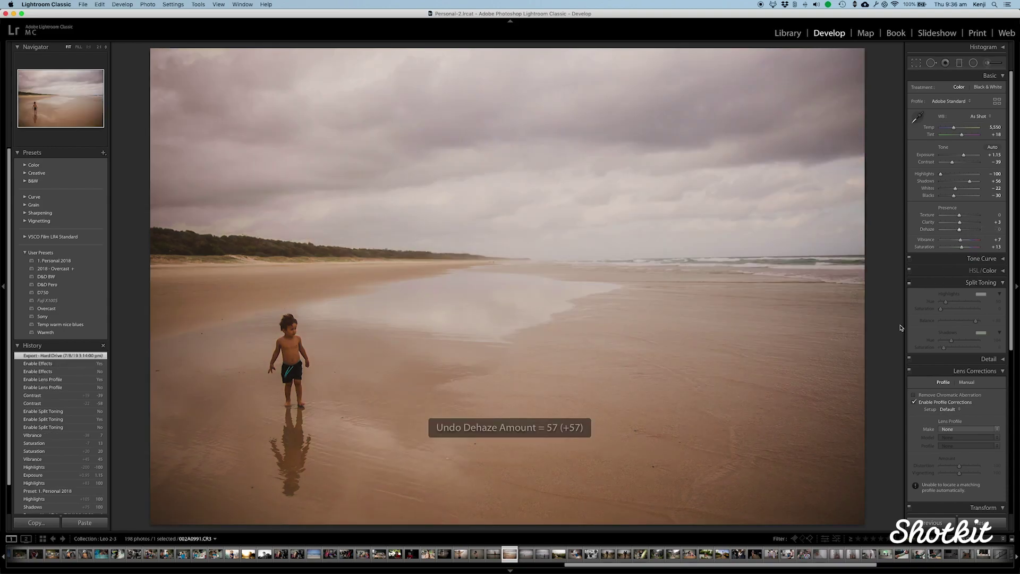